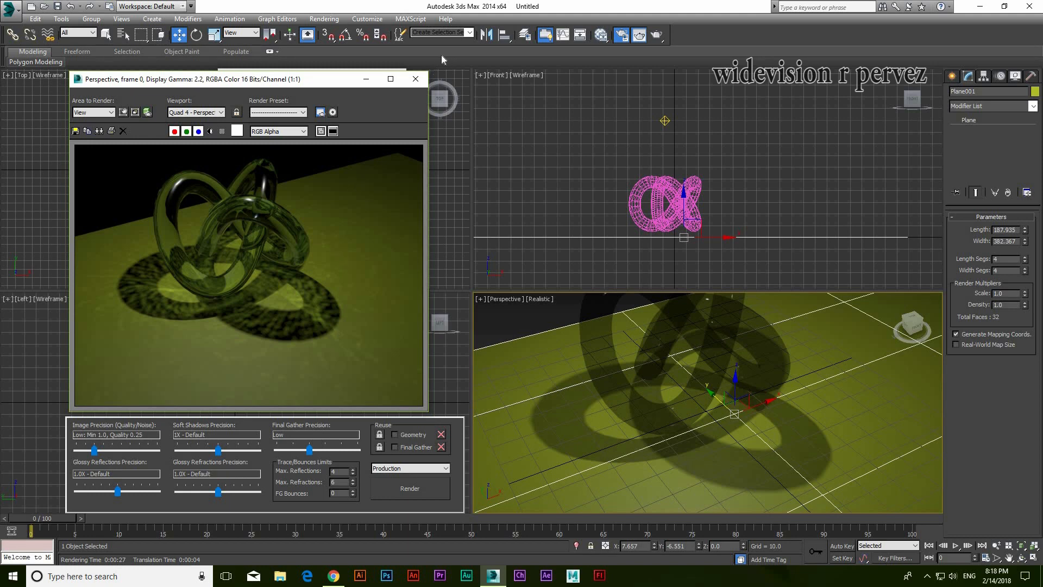
- Close the rendered frame and Render Setup windows and reset the scene without saving it
click(415, 79)
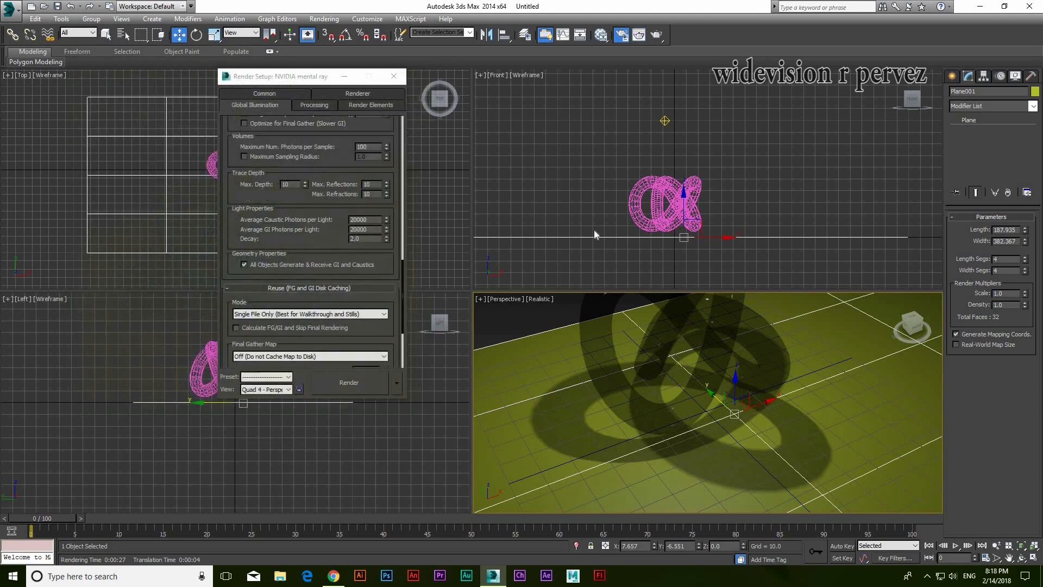
click(394, 76)
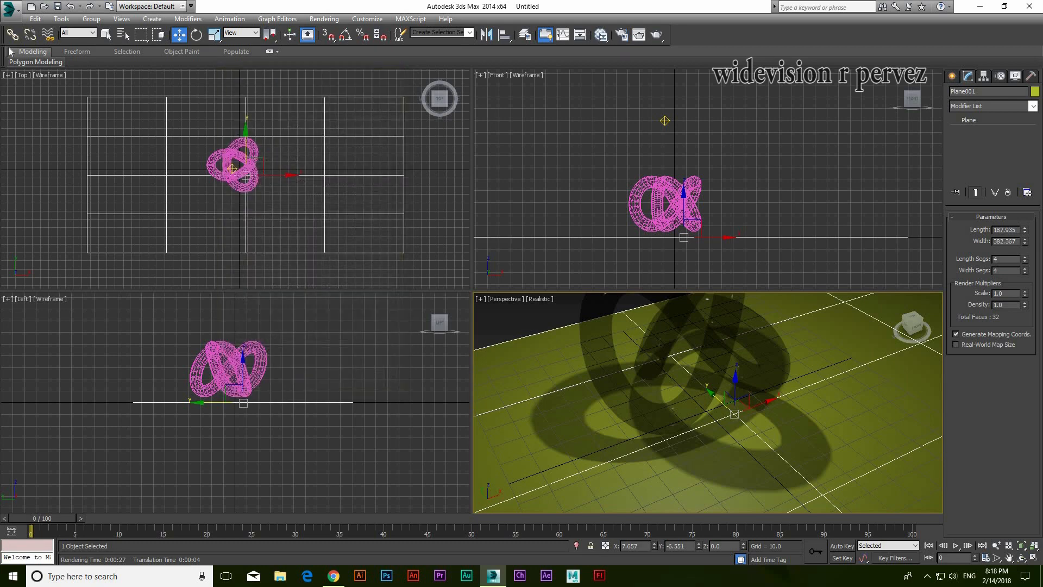
click(10, 9)
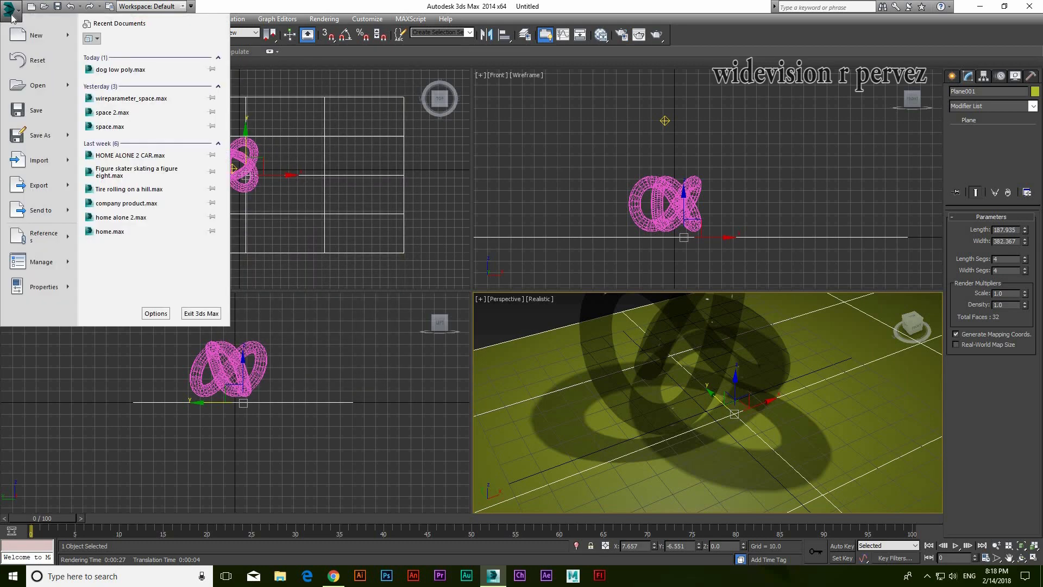
click(36, 60)
click(506, 304)
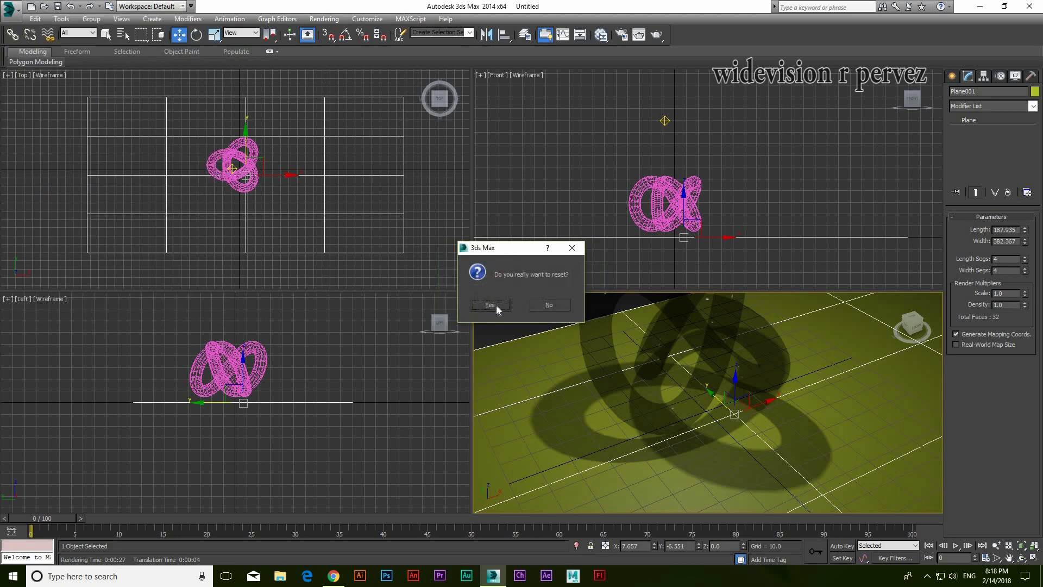
click(497, 303)
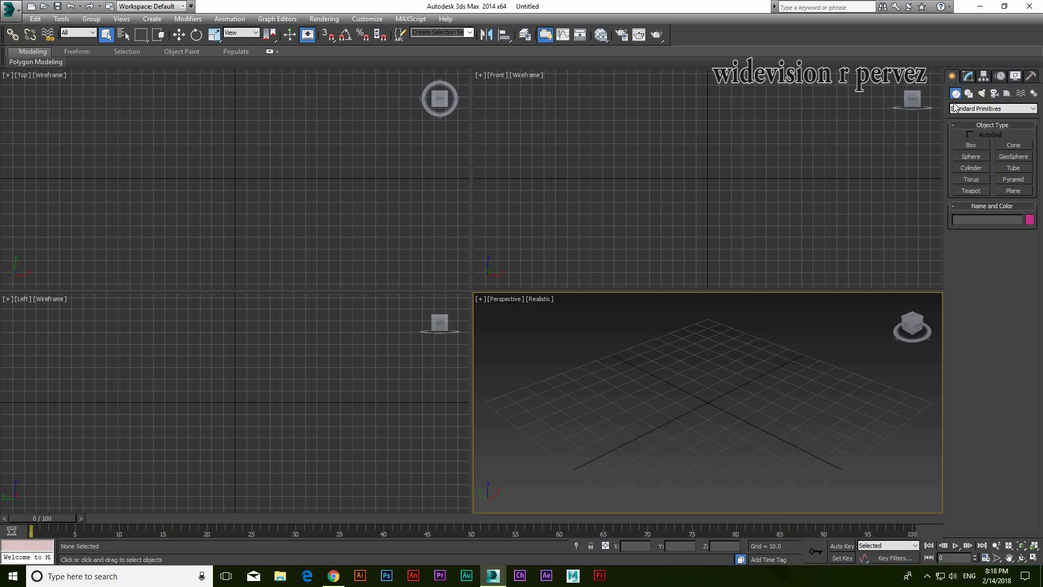
- Create a plane about 203 by 385 in the Top view, plus a torus knot with radius about 31 and cross-section radius about 8.5
click(1014, 191)
drag(20, 87, 468, 321)
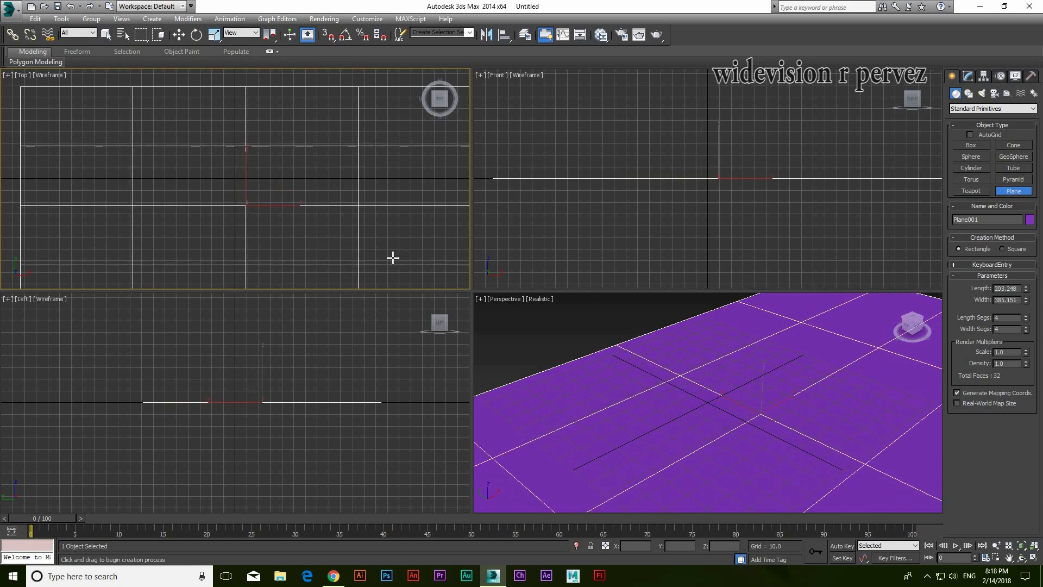
click(968, 110)
click(968, 126)
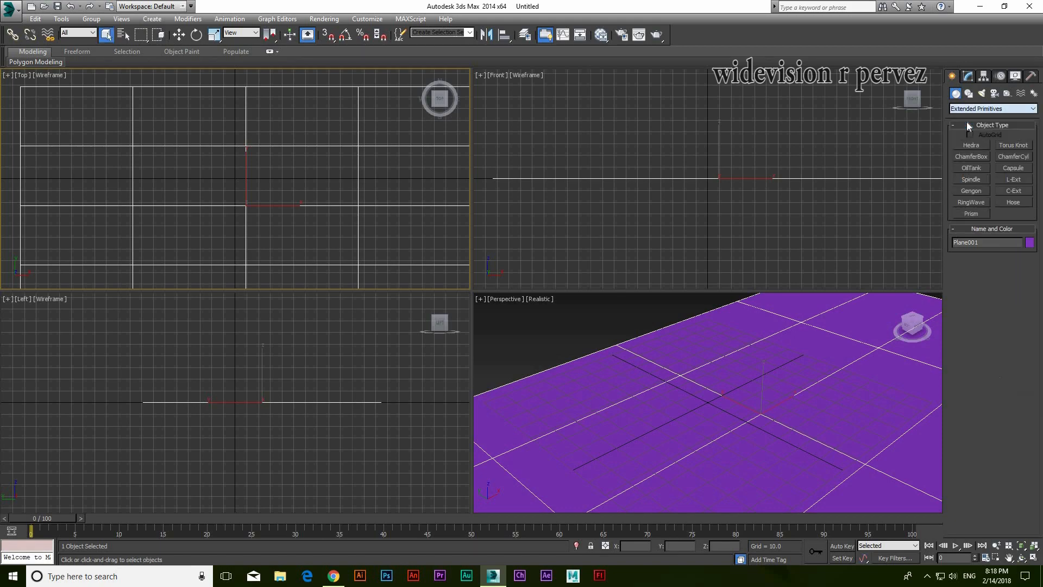
click(1013, 146)
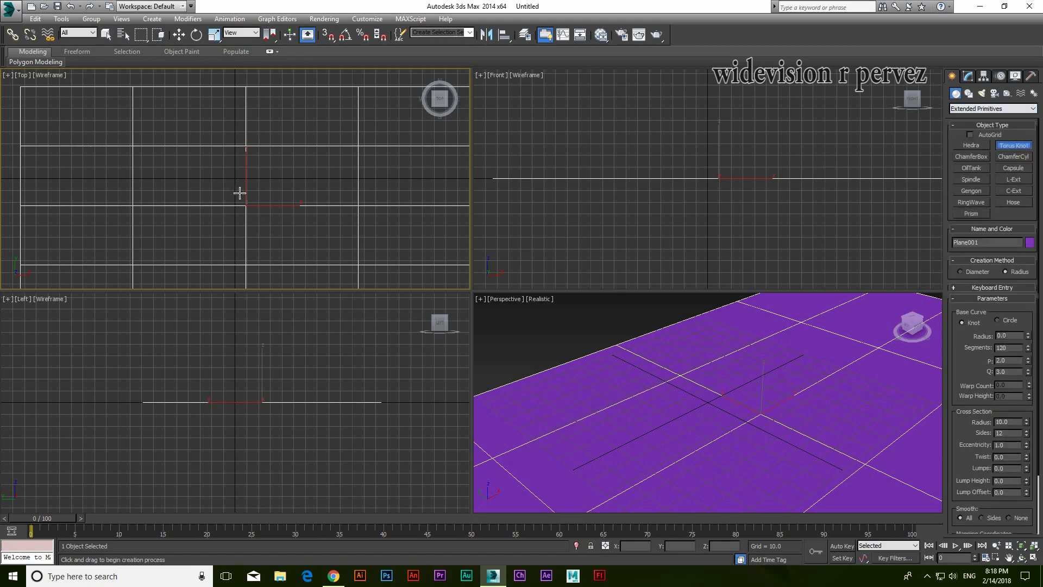
drag(253, 198, 291, 221)
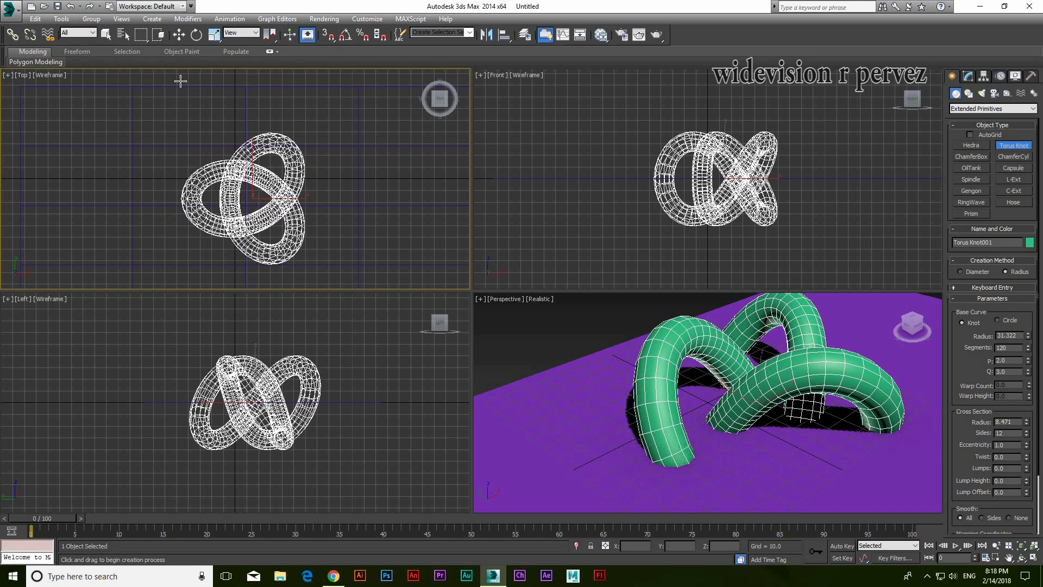
- Raise the torus knot above the plane to a Z position of about 42
click(179, 34)
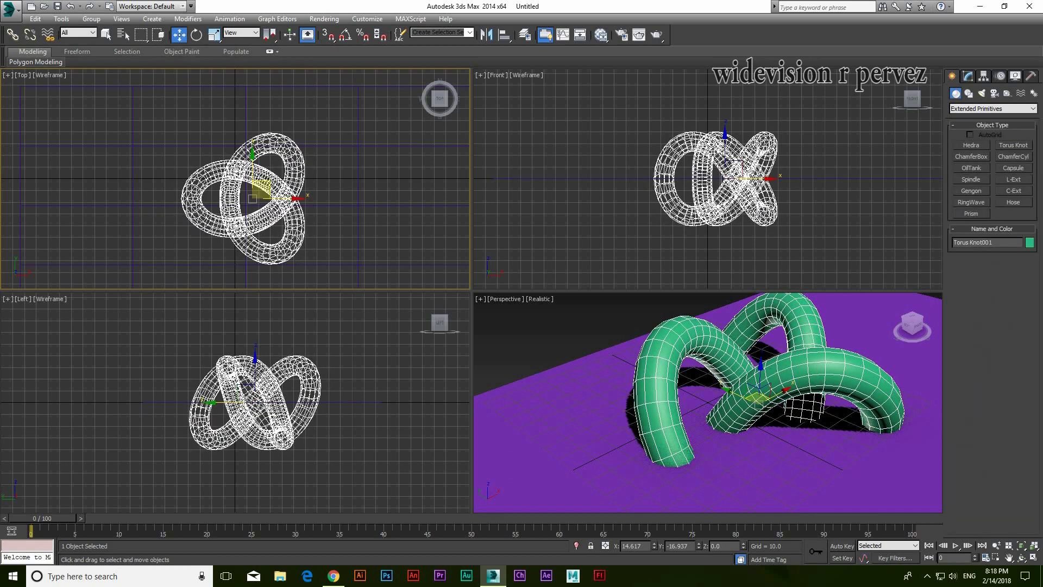
click(772, 147)
drag(726, 142, 718, 93)
scroll(759, 418, down, 5)
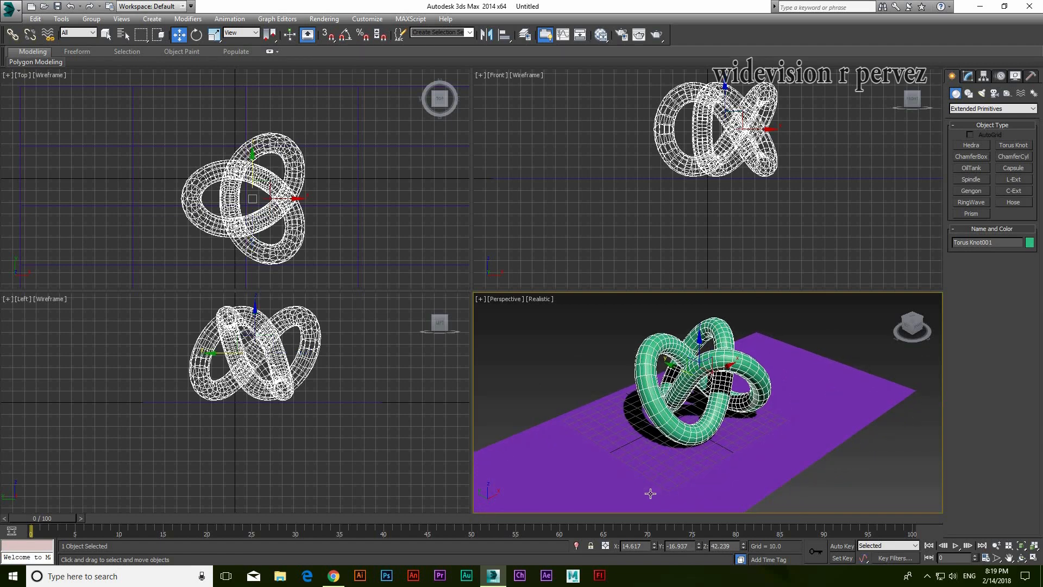
- Assign NVIDIA mental ray as the production renderer in Render Setup and move the dialog aside
click(624, 34)
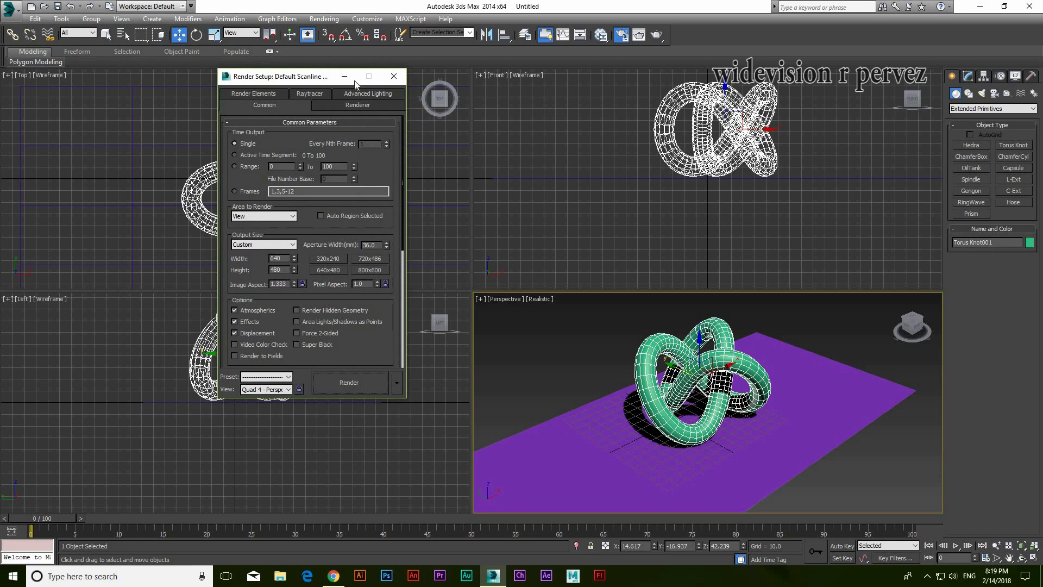
drag(299, 78, 214, 84)
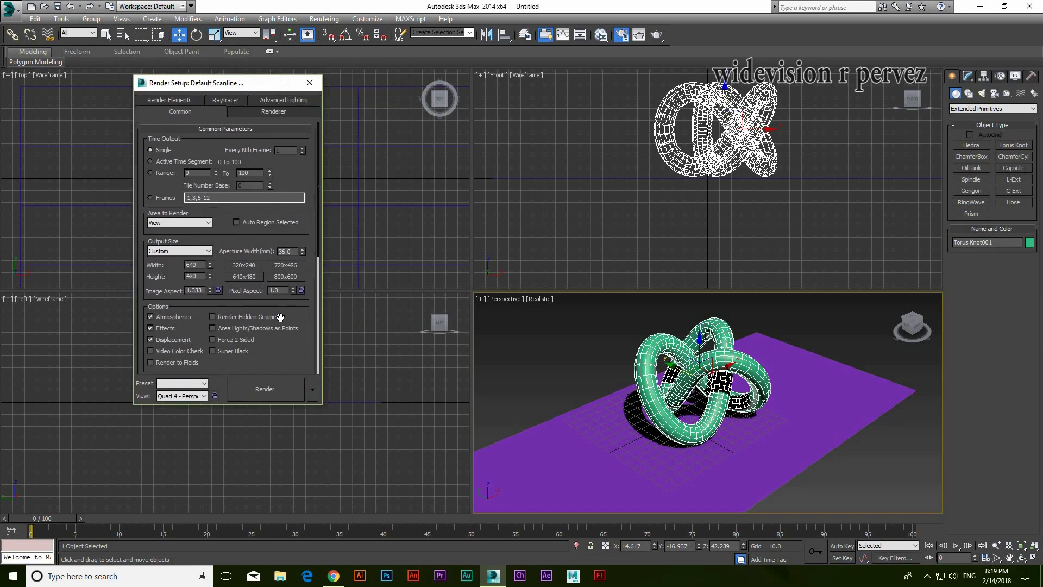
scroll(280, 318, down, 5)
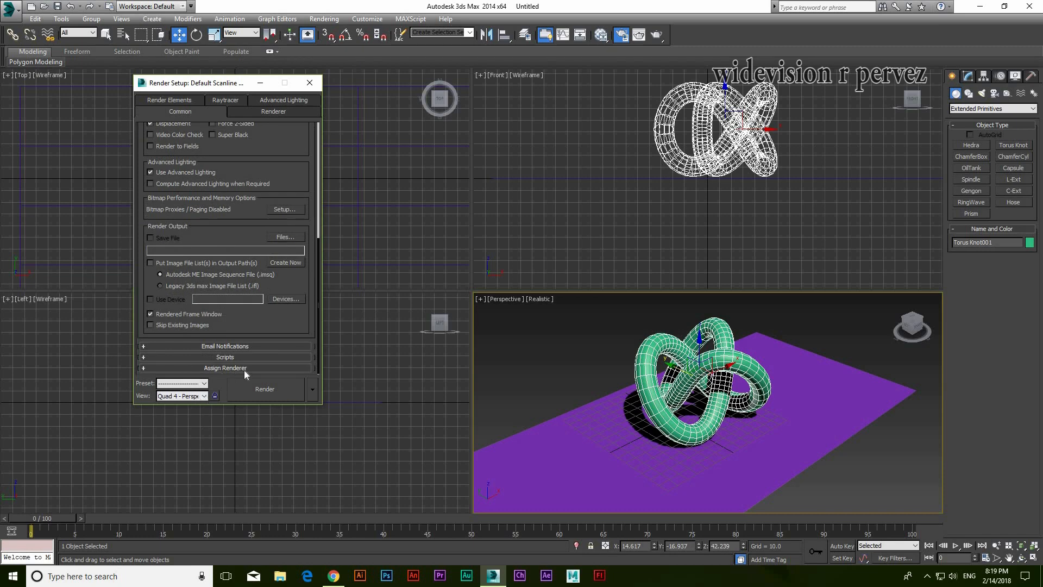
click(249, 368)
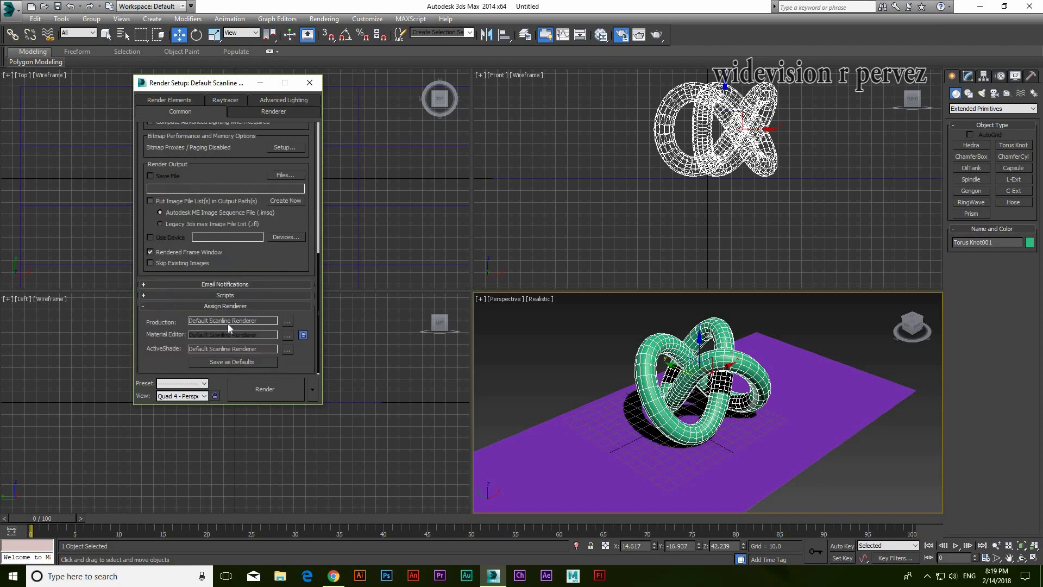
click(288, 325)
click(183, 183)
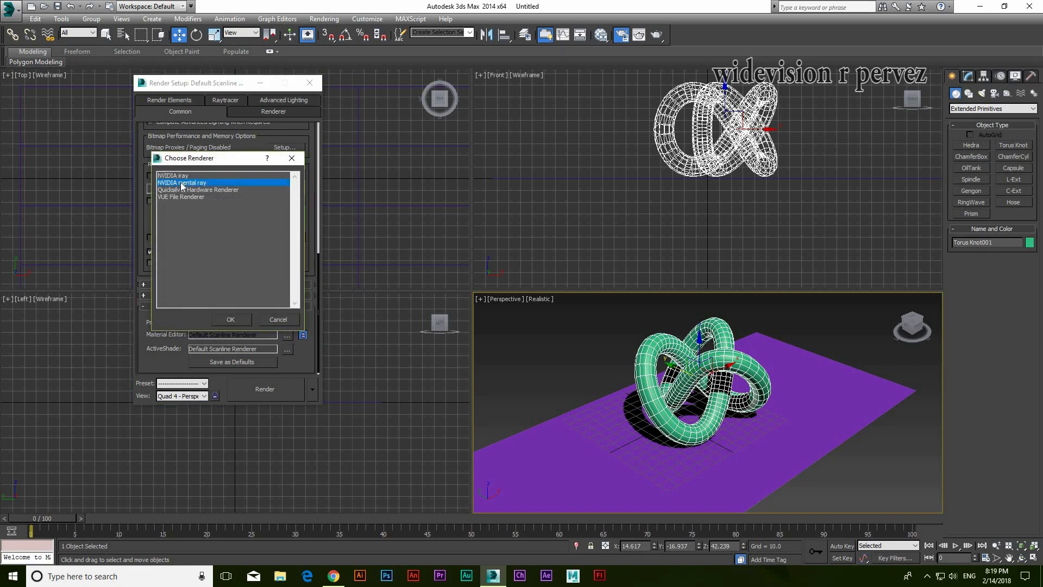
click(231, 320)
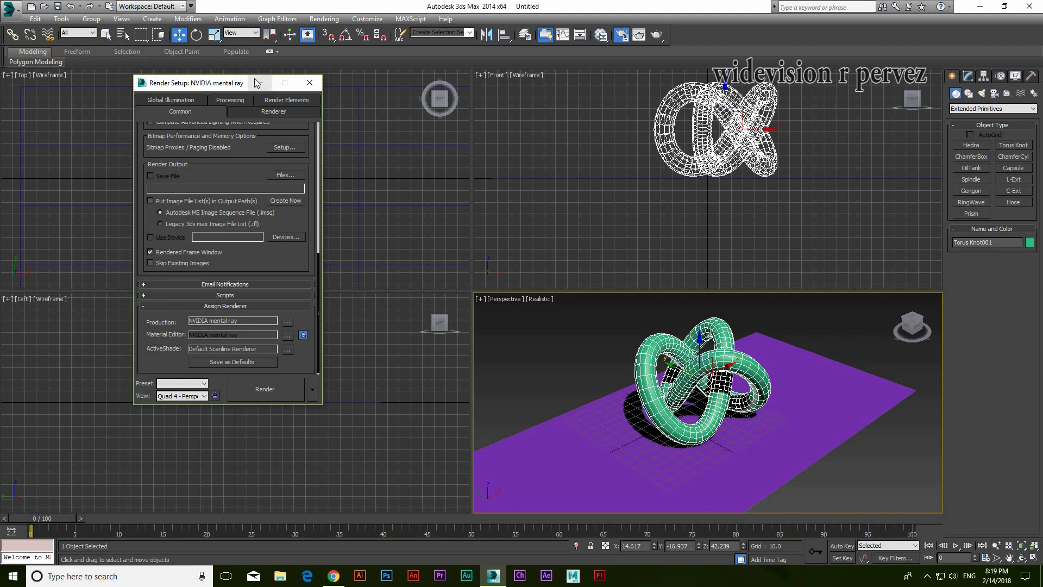
drag(231, 82, 163, 169)
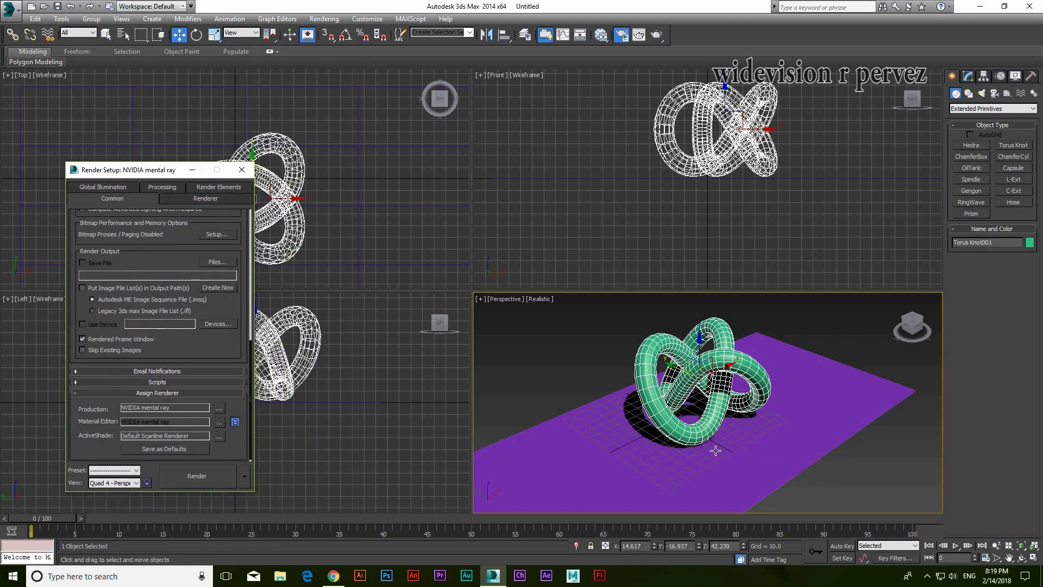
- Add a mental ray Arch & Design material in the Slate Material Editor and apply the Glass (Physical) template to it
click(601, 35)
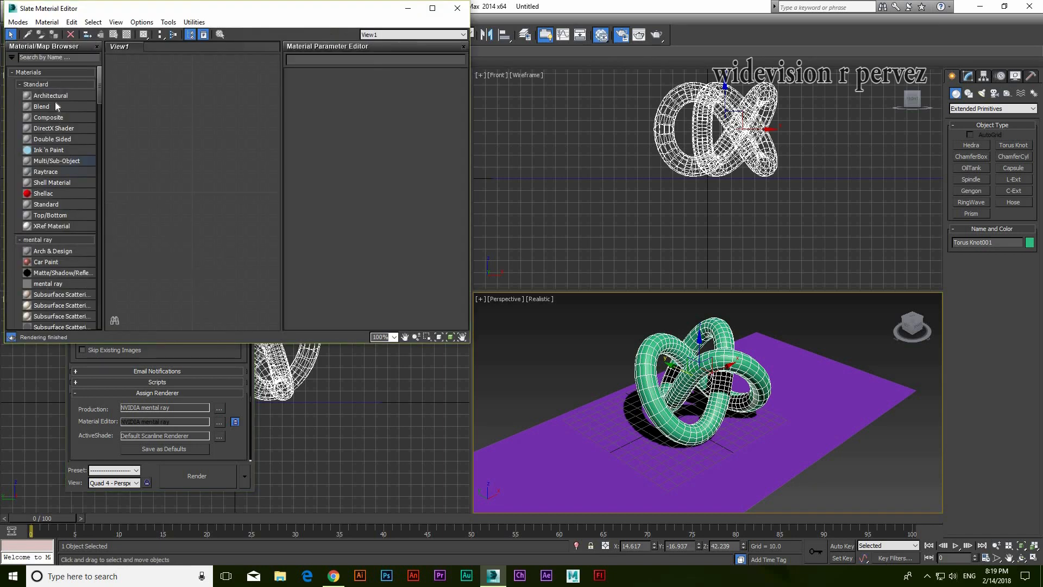
right_click(171, 170)
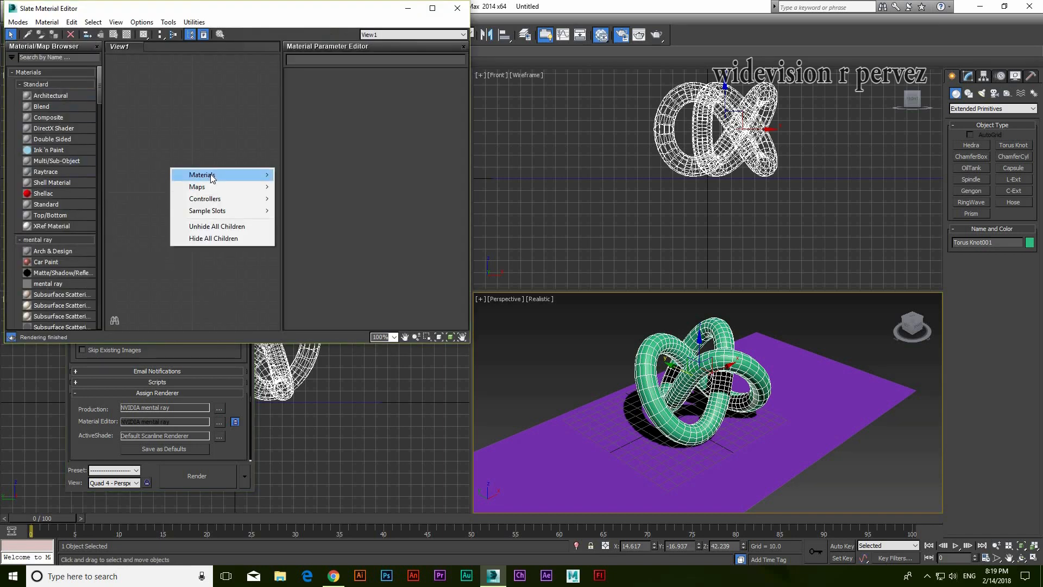
mouse_move(228, 175)
mouse_move(315, 190)
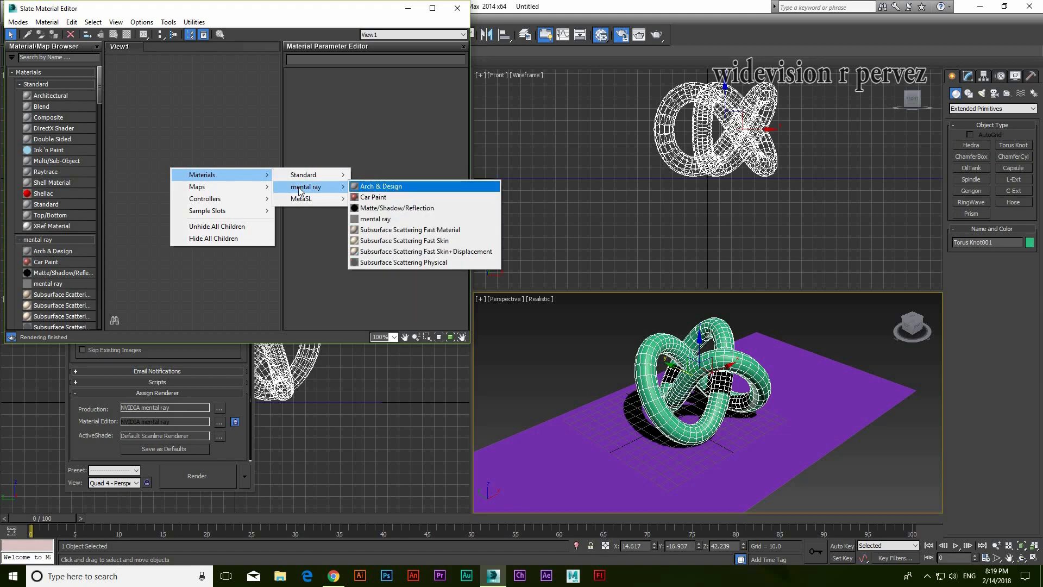
click(382, 188)
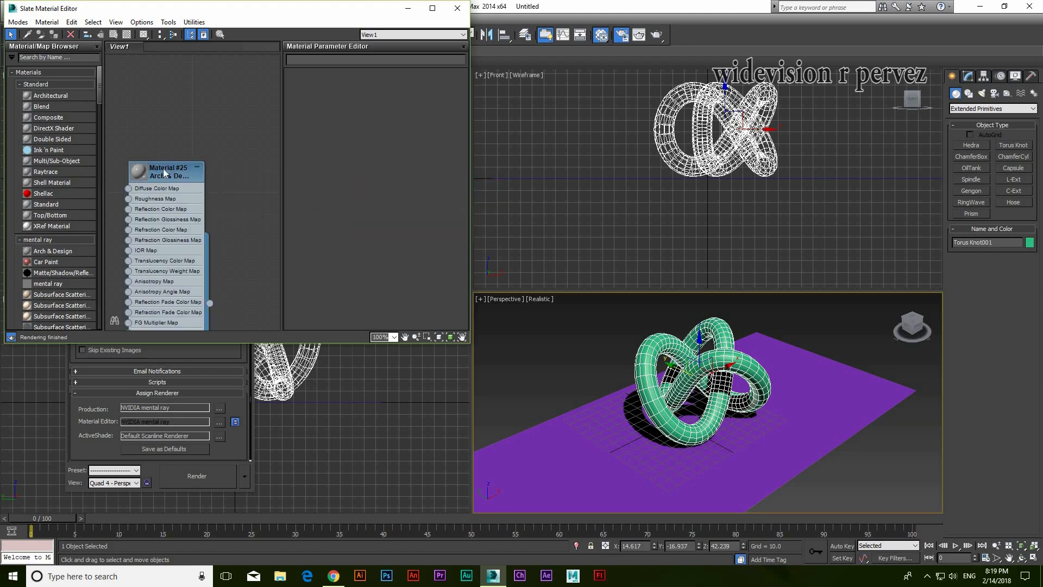
double_click(163, 168)
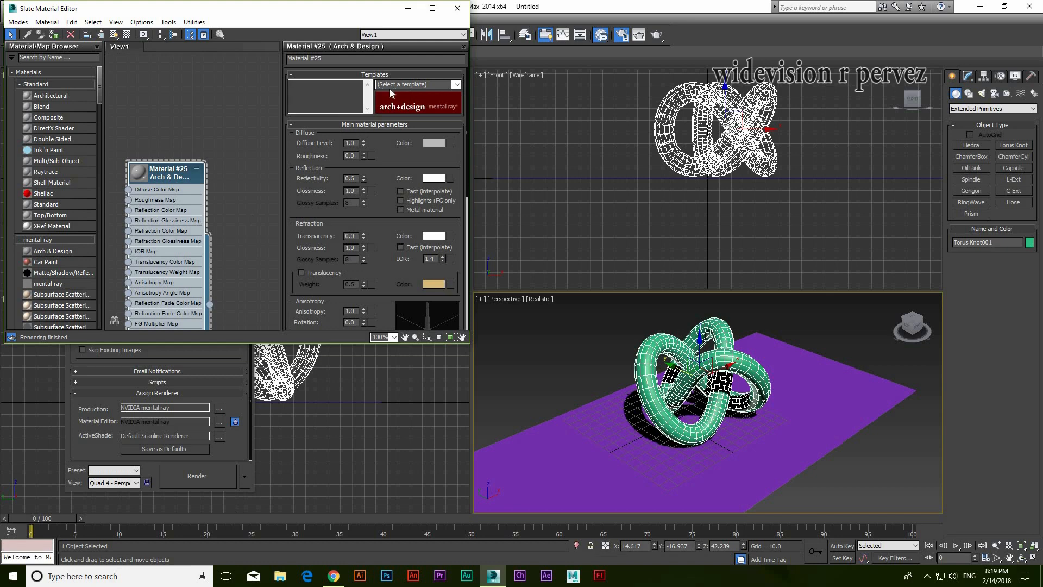
click(457, 85)
click(458, 85)
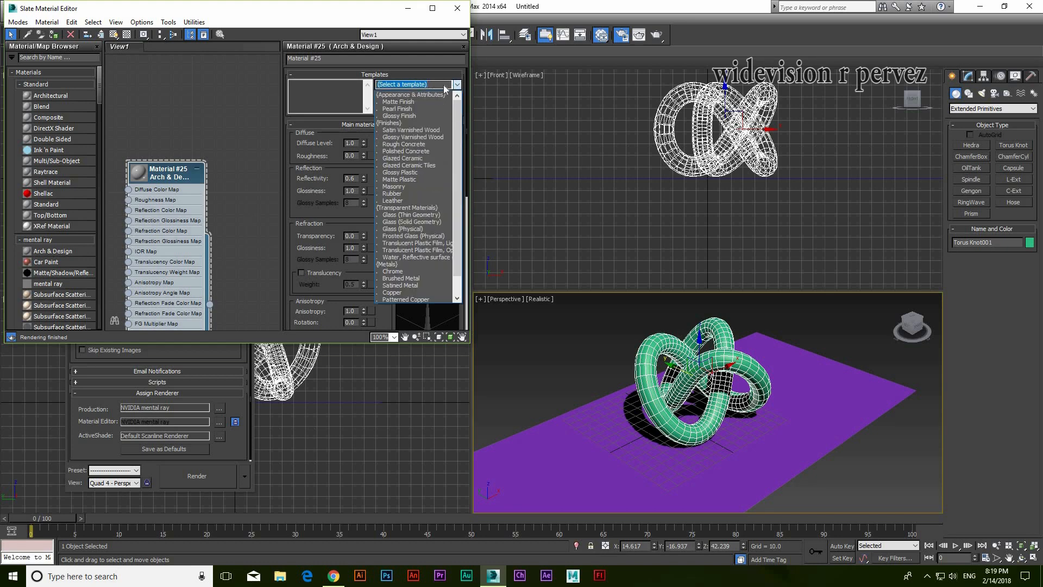
click(420, 230)
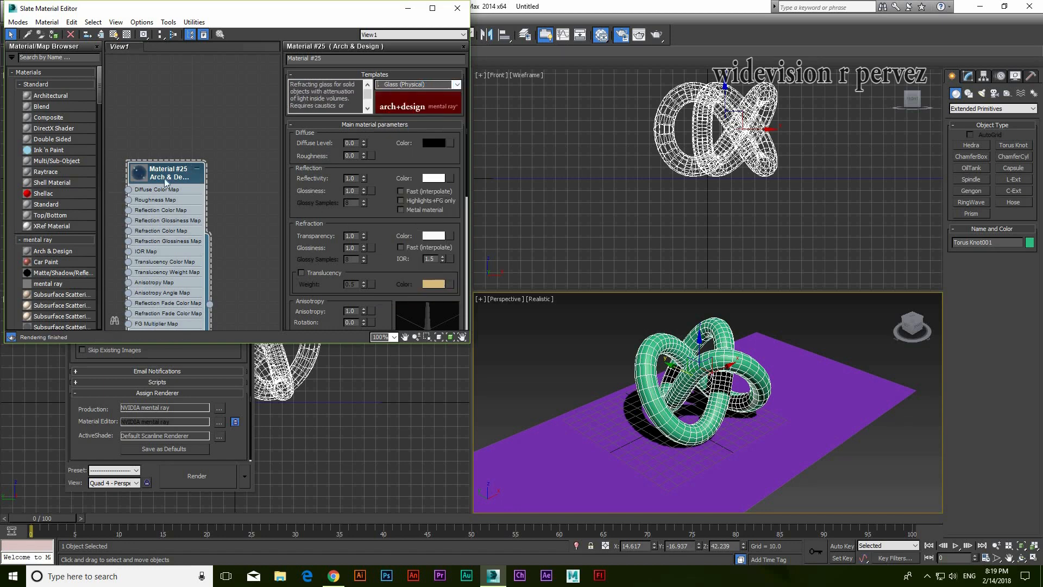
- Assign the glass material to the torus knot and close the material editor
drag(165, 175, 175, 82)
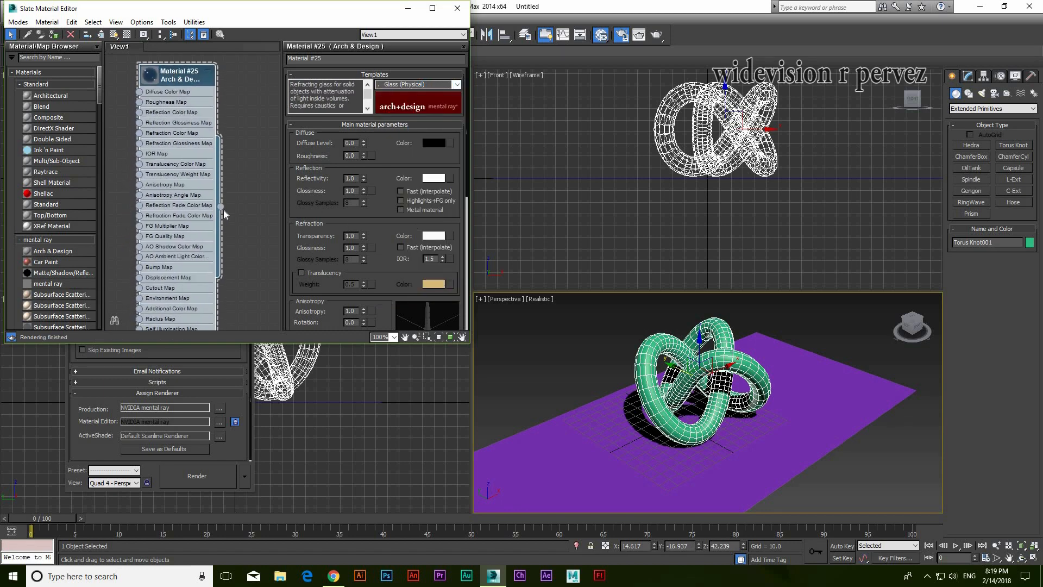
drag(221, 207, 649, 363)
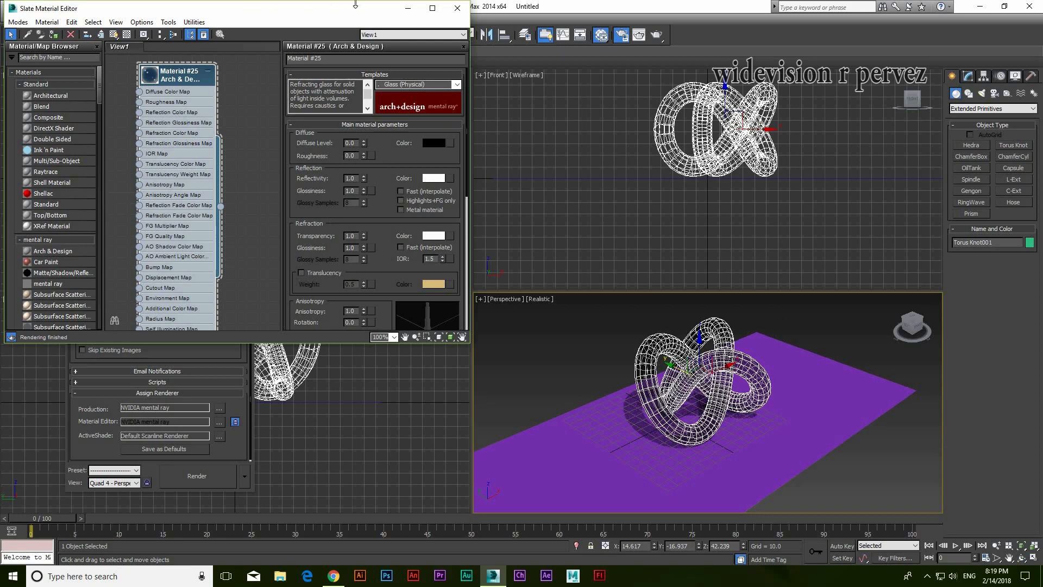
click(458, 10)
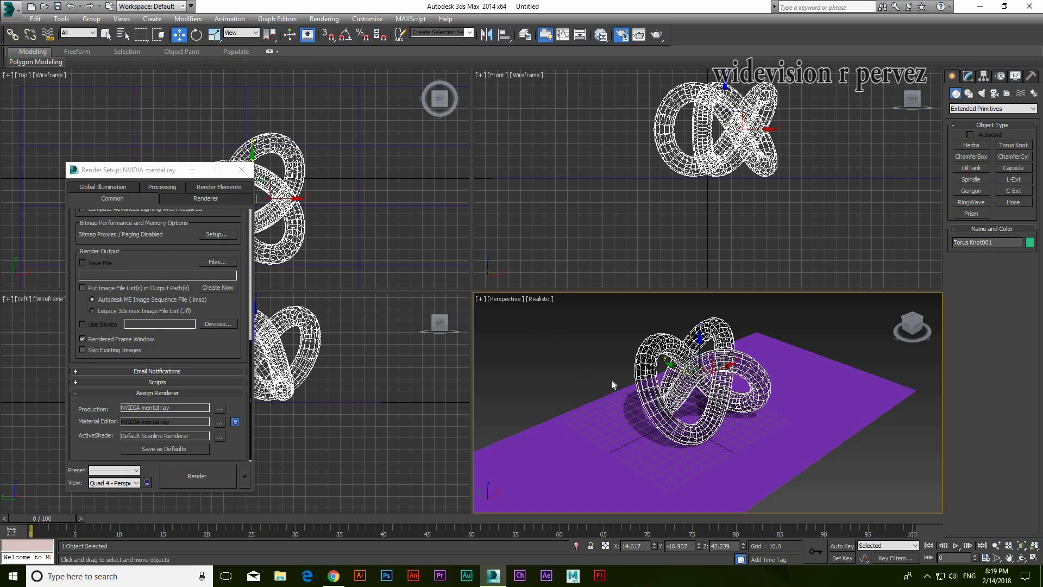
- Create a standard mr Area Omni light at the torus knot in the Top view, closing Render Setup to make room
scroll(618, 387, down, 3)
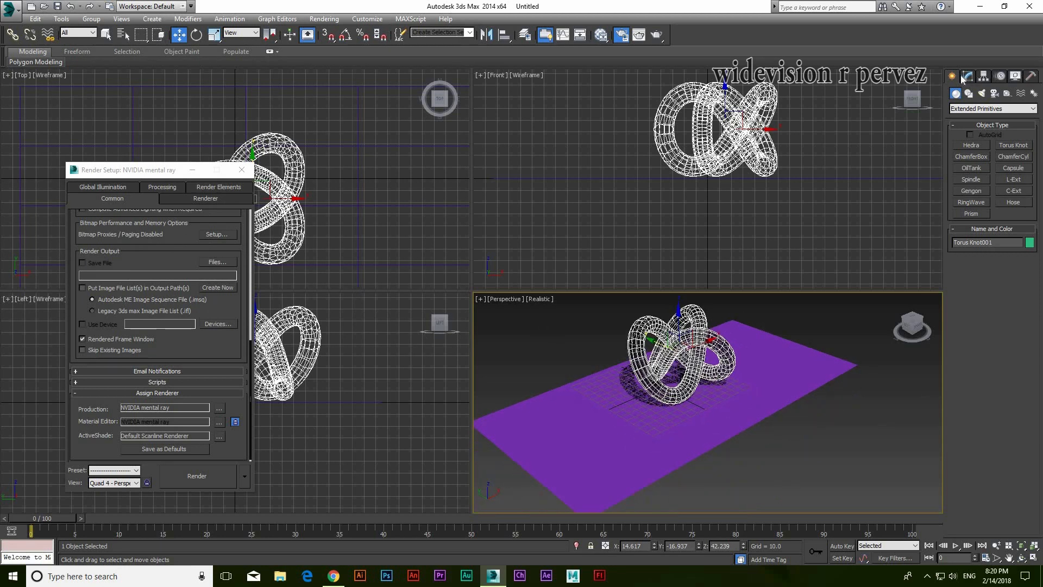
click(686, 446)
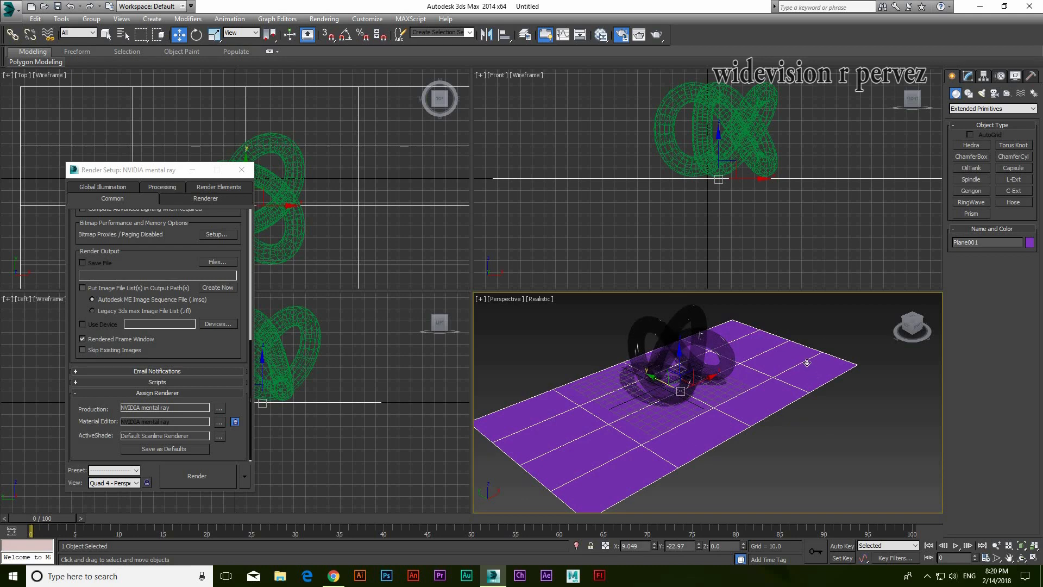
click(712, 380)
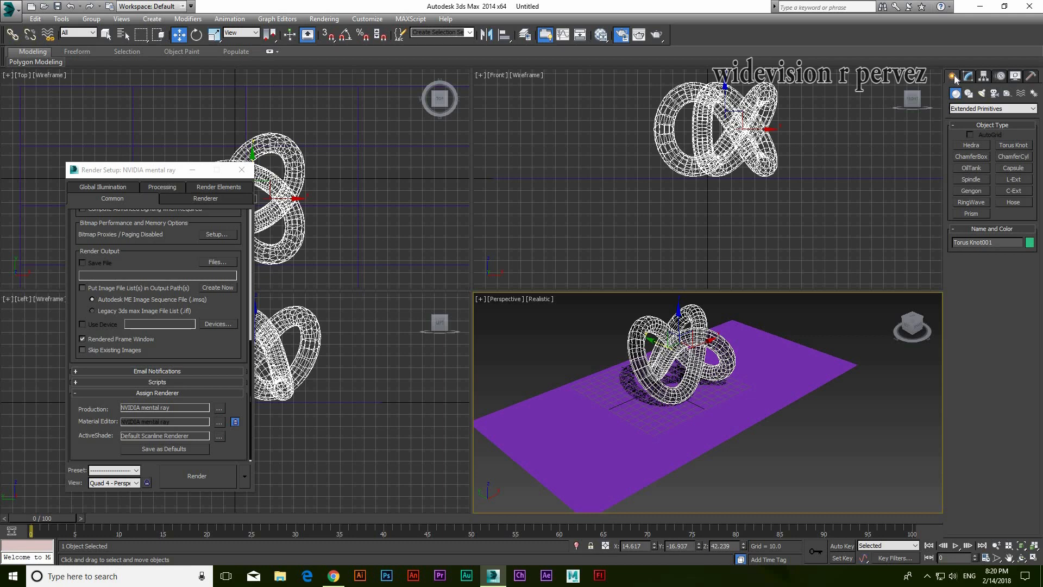
click(982, 94)
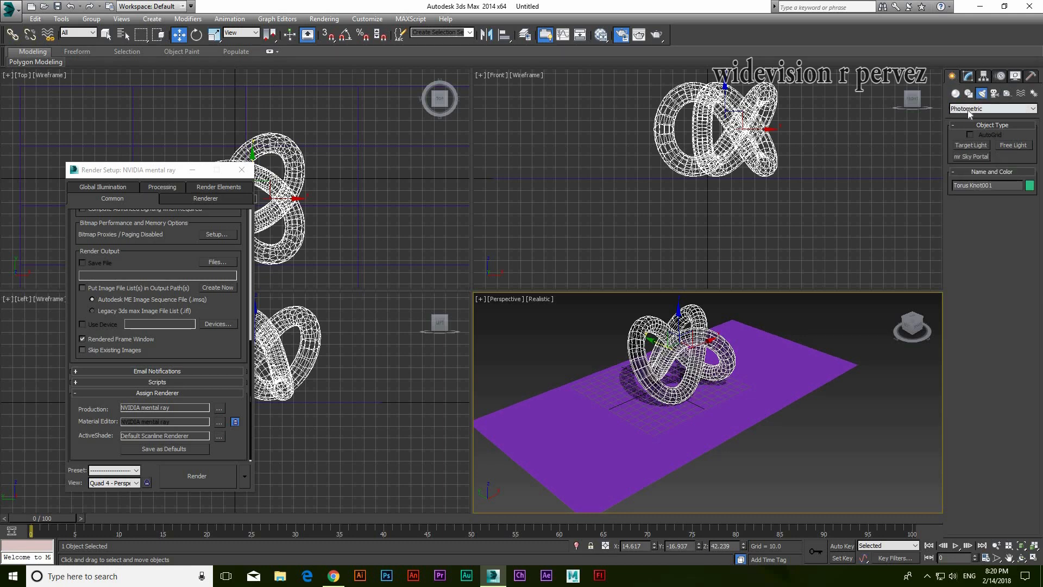
click(1016, 109)
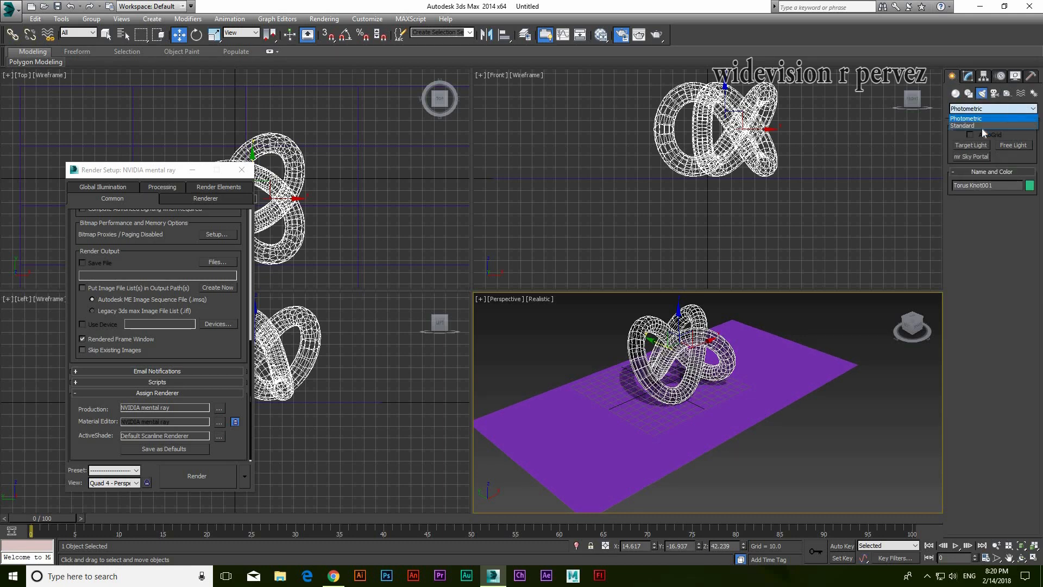
click(968, 129)
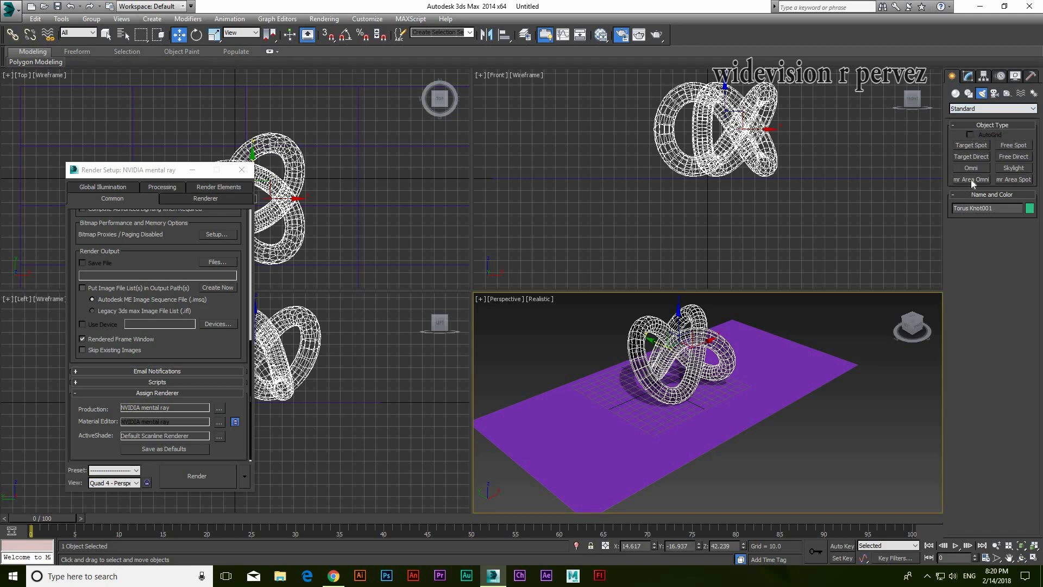
click(973, 180)
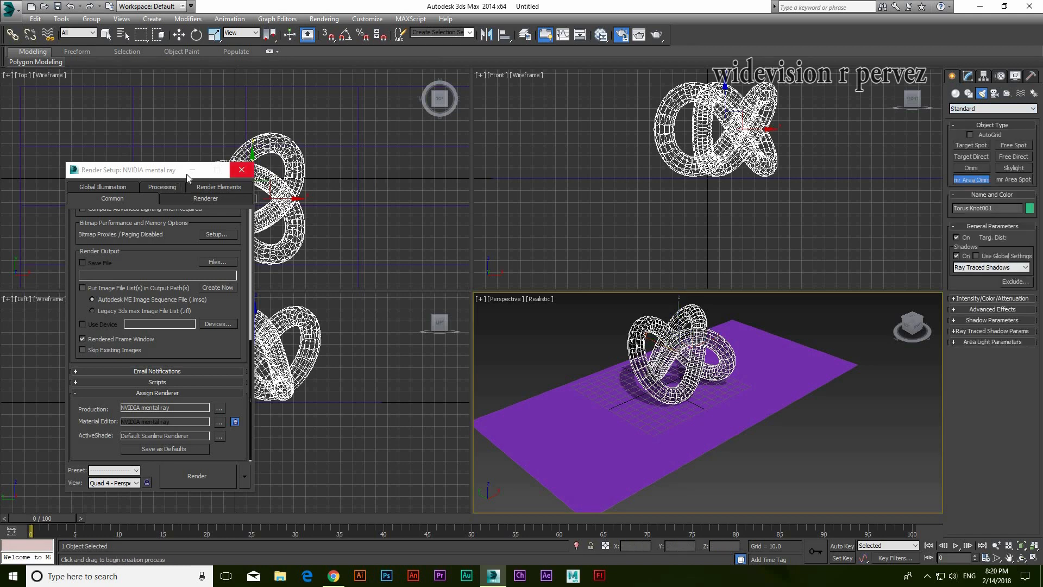
click(242, 170)
click(234, 186)
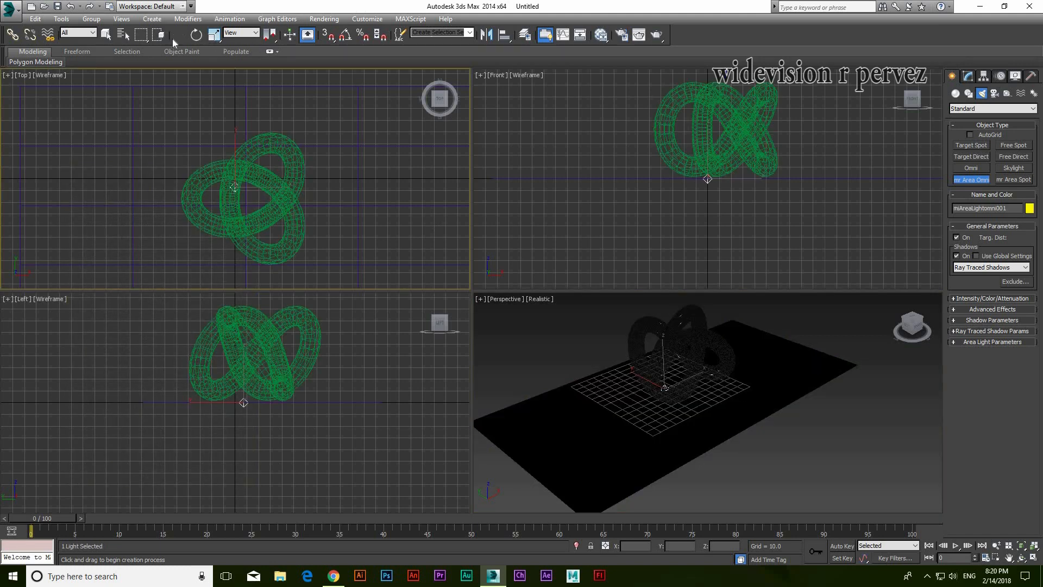
- Raise the omni light above the torus knot to about Z 120 and shift it to about X -10.7
click(179, 34)
middle_click(664, 238)
middle_drag(664, 238, 651, 298)
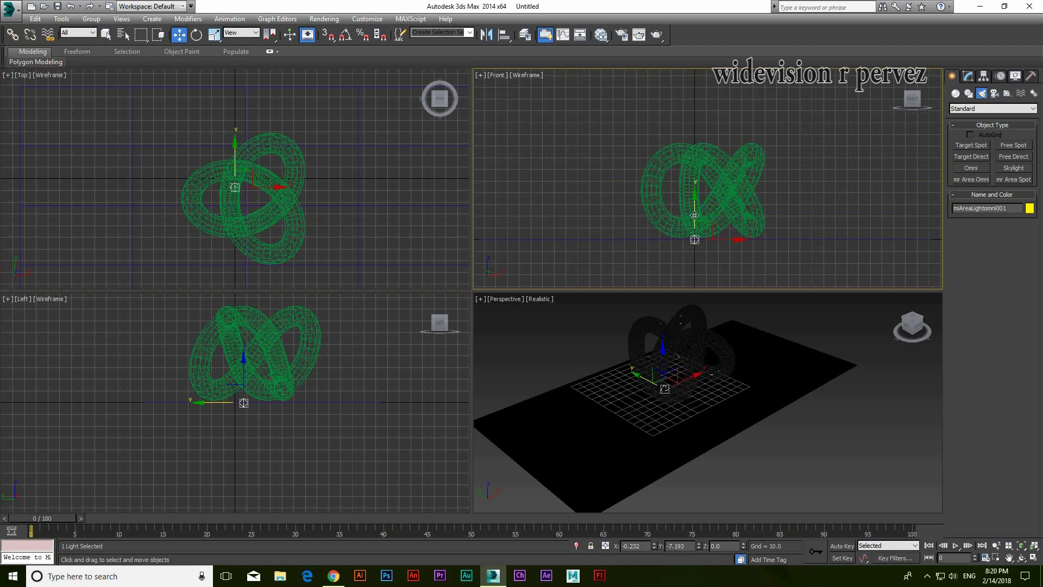
drag(697, 201, 692, 58)
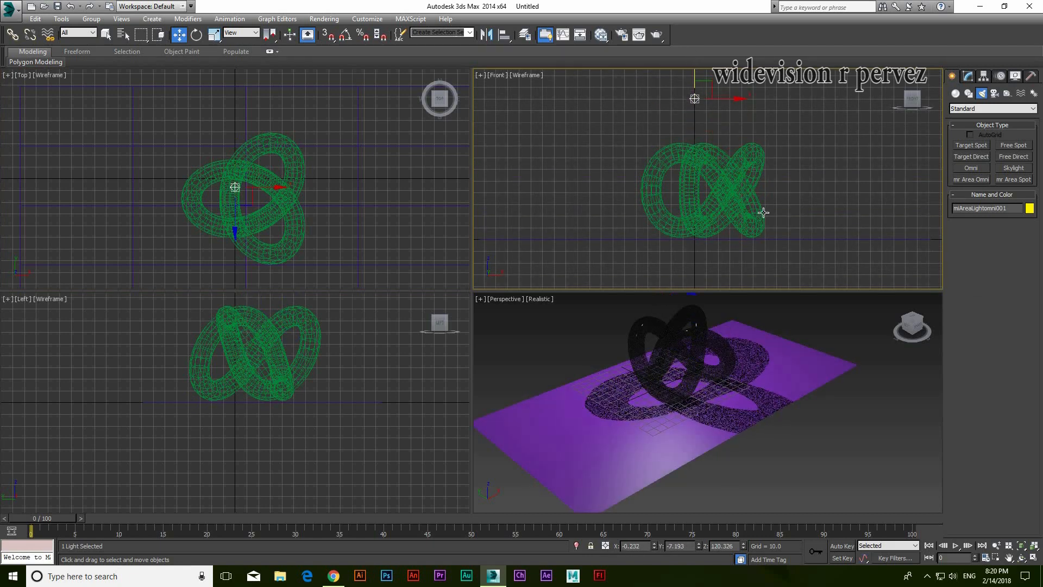
scroll(706, 227, down, 3)
middle_drag(711, 227, 698, 223)
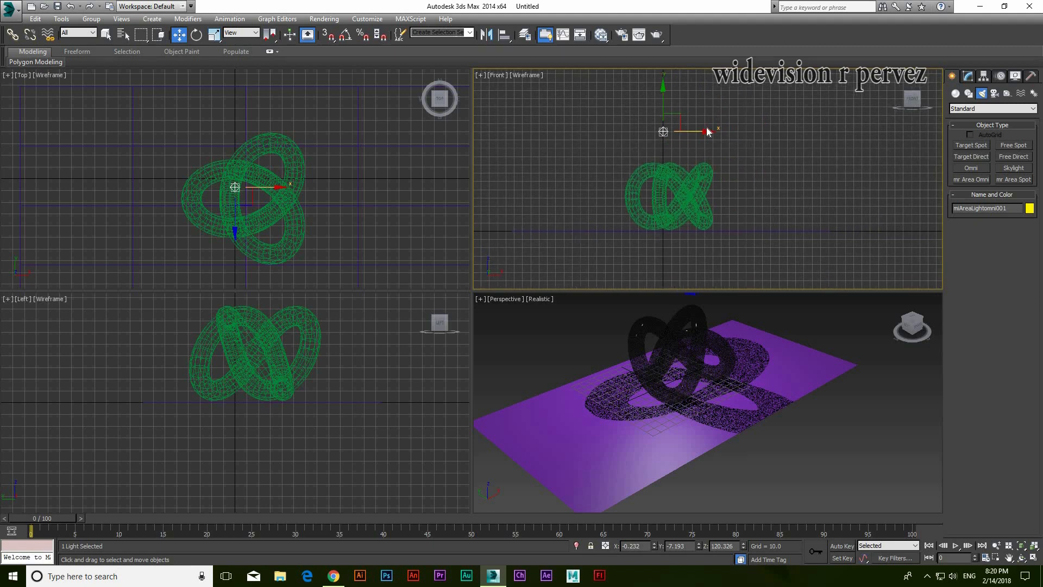
drag(706, 132, 698, 132)
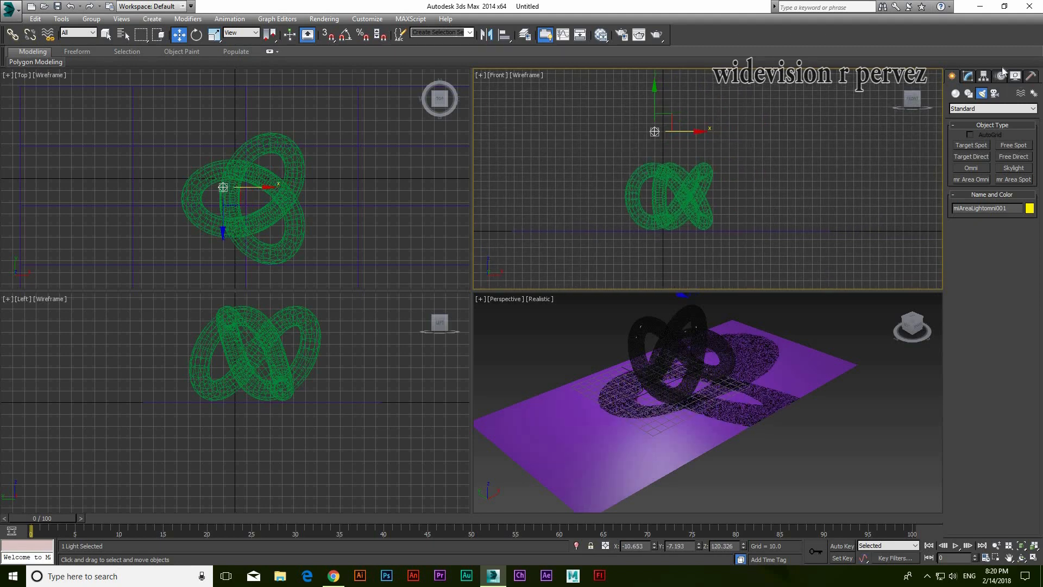
- Set the omni light's decay type to Inverse Square
click(966, 77)
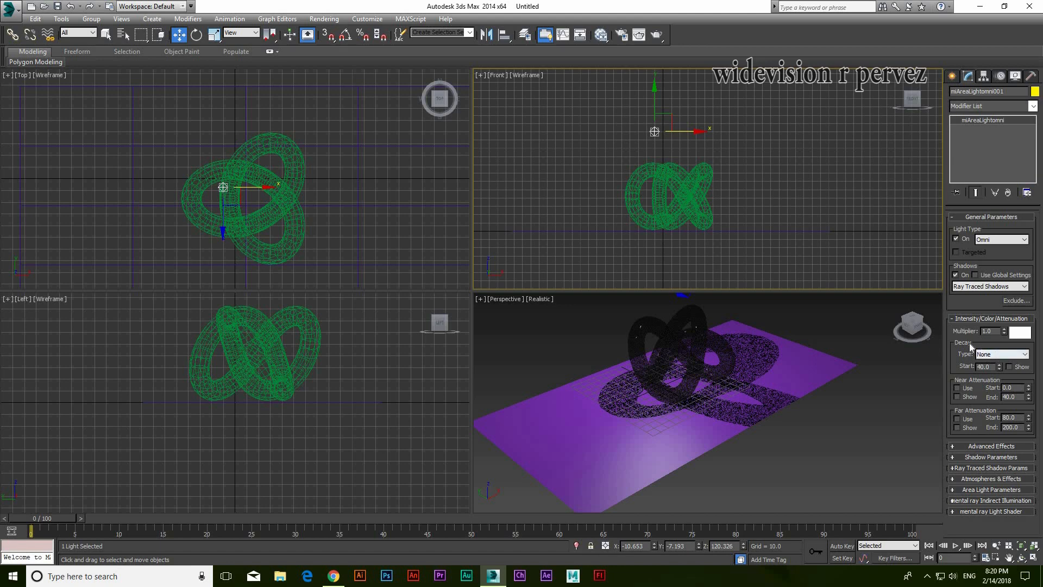
click(992, 355)
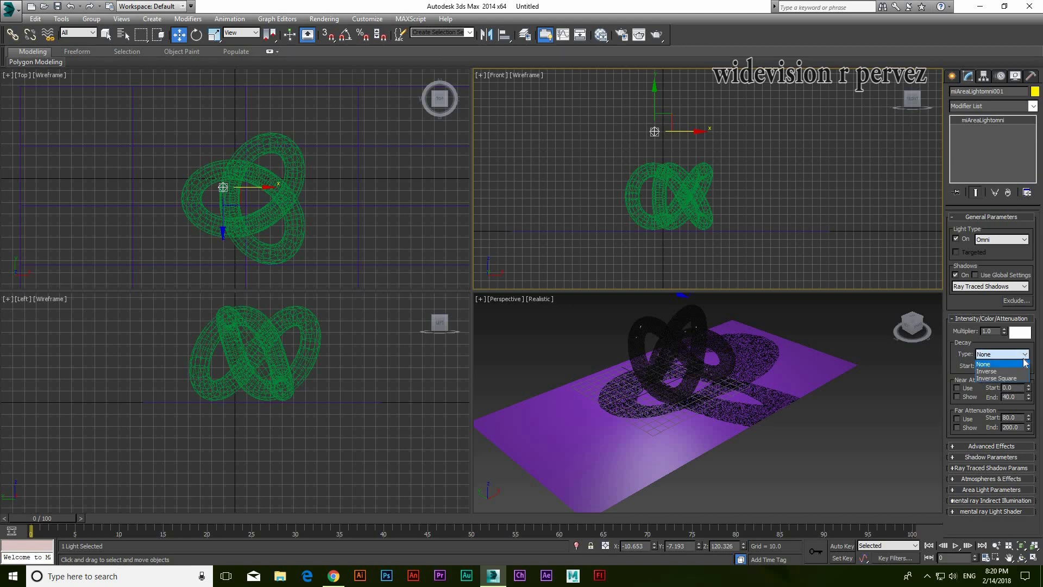
click(990, 379)
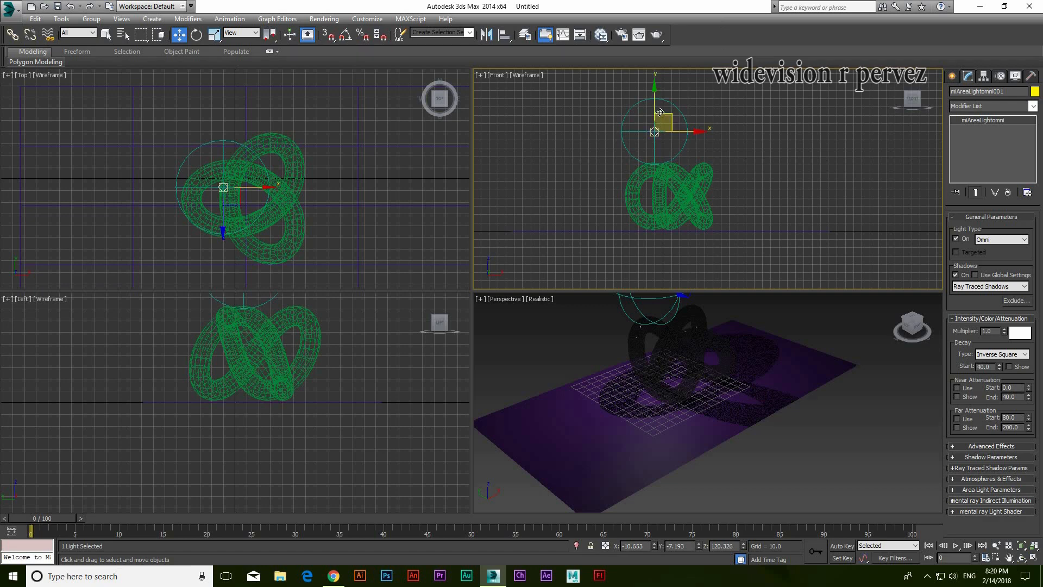
- Raise the omni light to about Z 132 and set its decay start to 64.8
drag(655, 112, 655, 100)
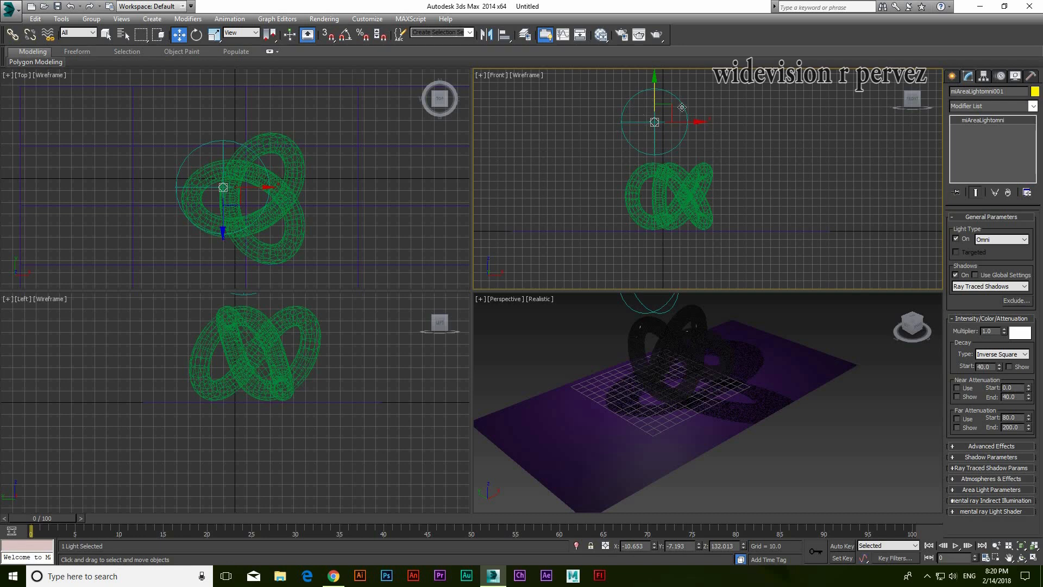
middle_drag(678, 347, 681, 401)
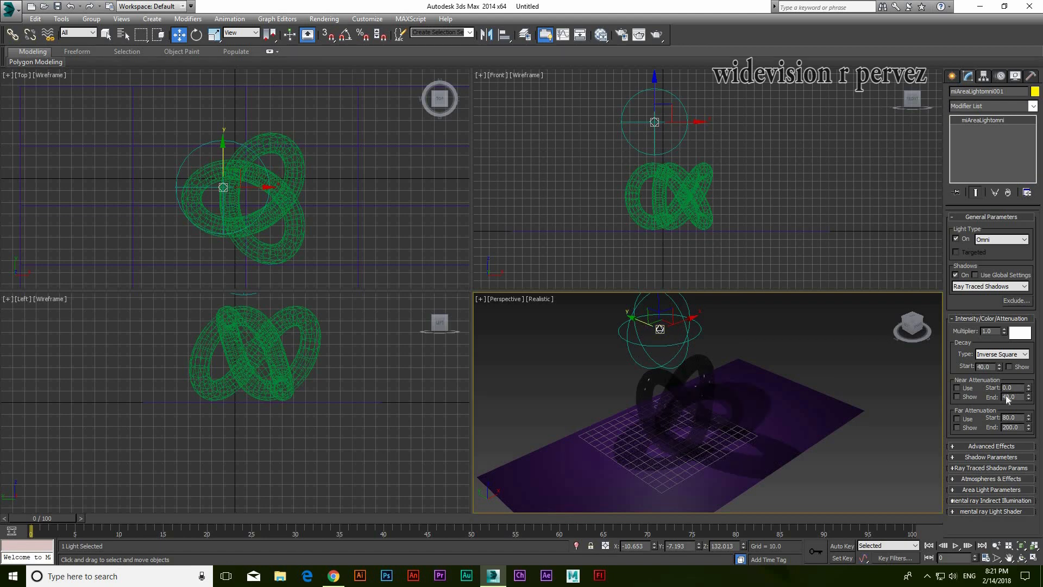
drag(1000, 368, 1014, 327)
- Lower the omni light to about Z 109.5 and shift it to about X -7.3
scroll(747, 424, down, 2)
middle_drag(714, 425, 690, 426)
drag(655, 95, 655, 111)
drag(683, 143, 692, 146)
middle_drag(745, 449, 745, 419)
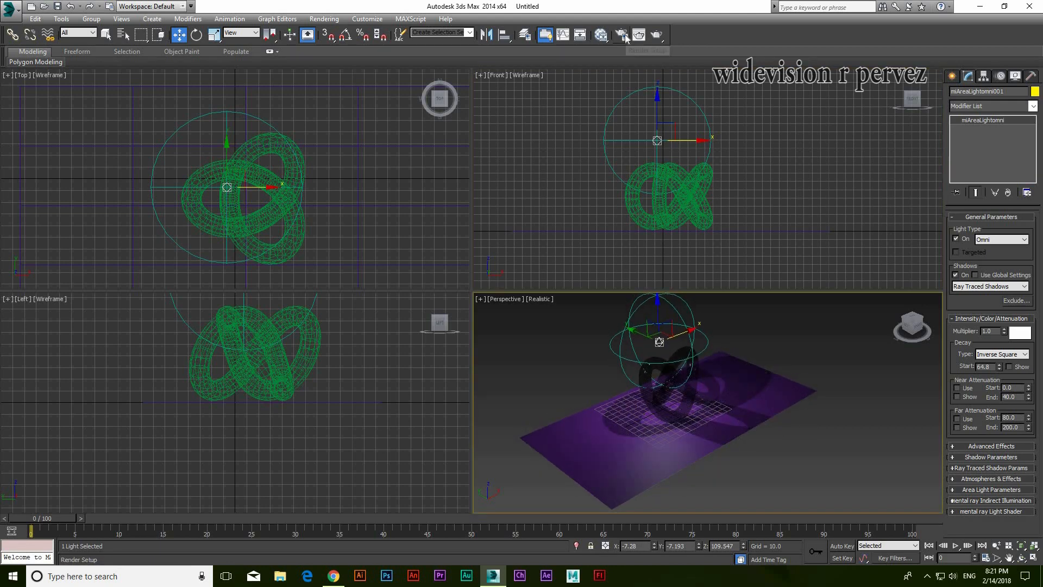
- In the Global Illumination render settings, raise the Final Gathering precision preset one level above Draft
key(F10)
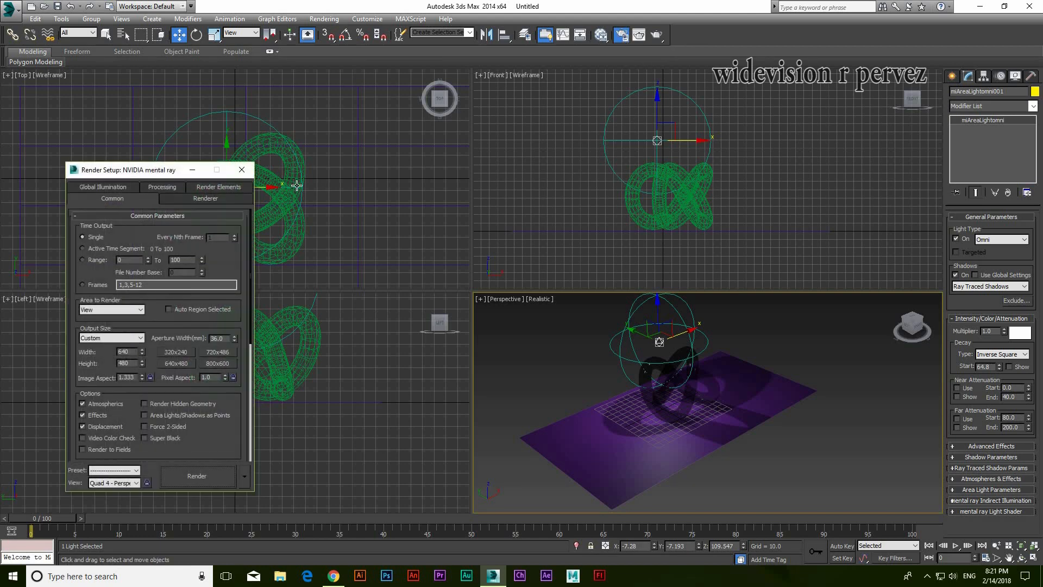
drag(169, 172, 216, 101)
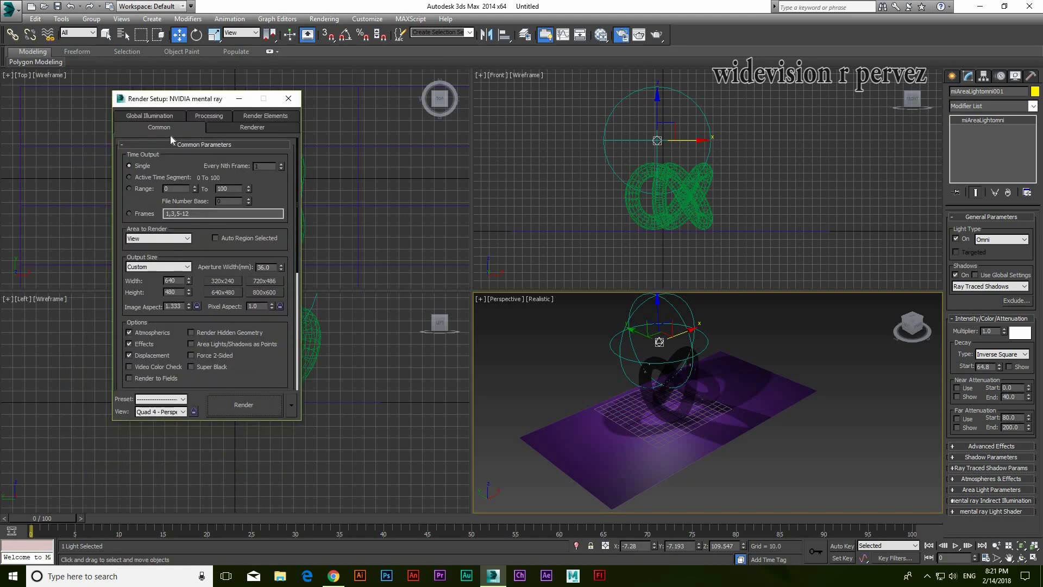
click(158, 116)
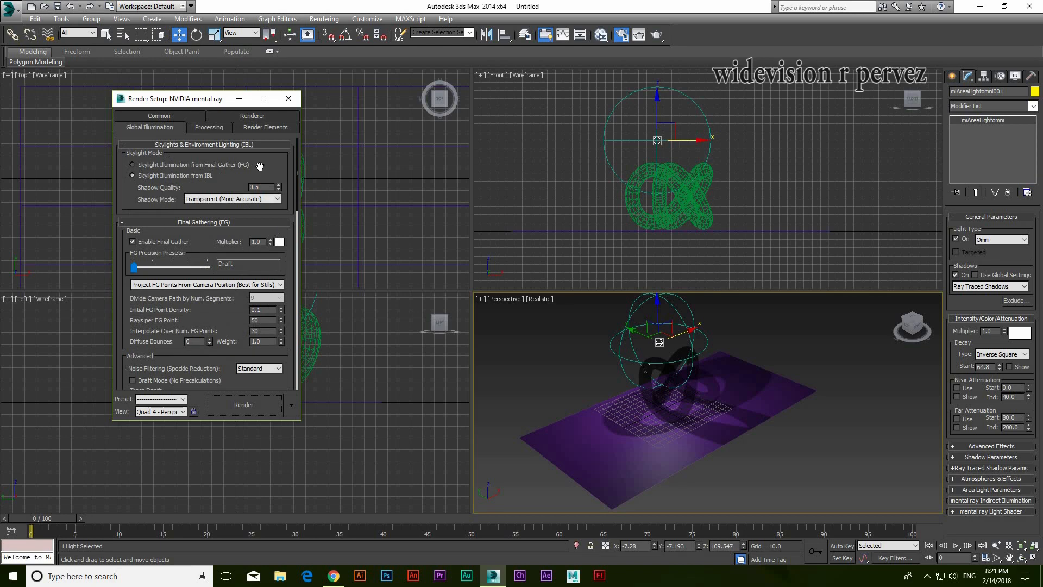
scroll(256, 185, down, 2)
scroll(241, 255, up, 2)
scroll(234, 263, down, 1)
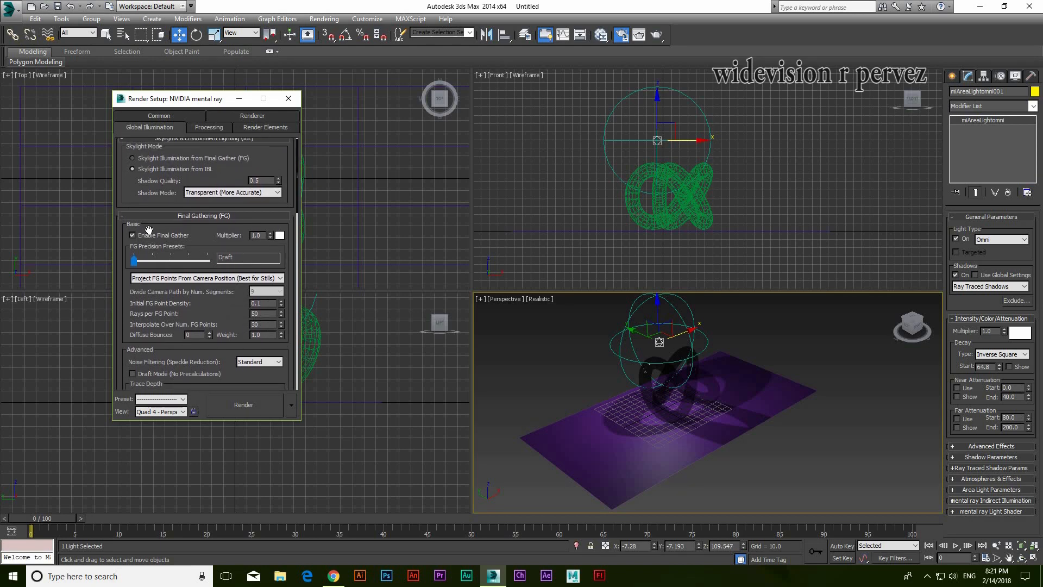
click(151, 259)
- Enable caustics and their maximum sampling radius of 1.0 in the mental ray render settings
scroll(225, 317, down, 5)
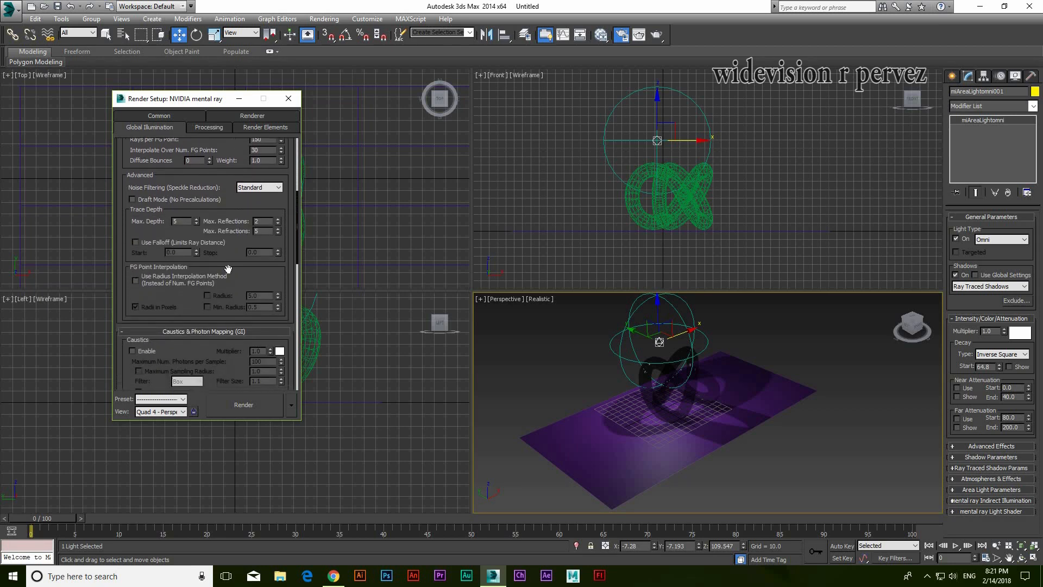
scroll(201, 248, down, 3)
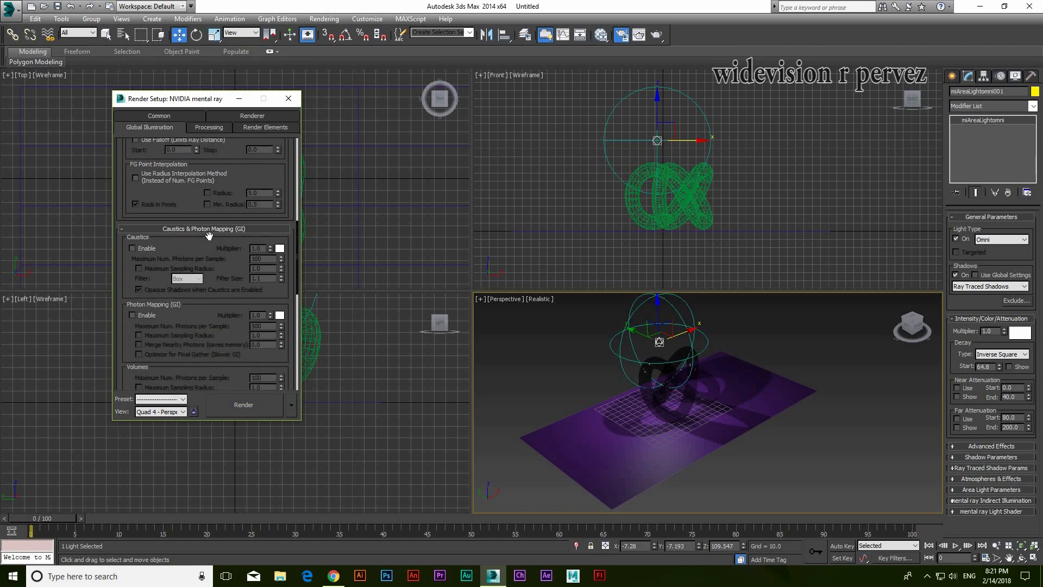
click(134, 249)
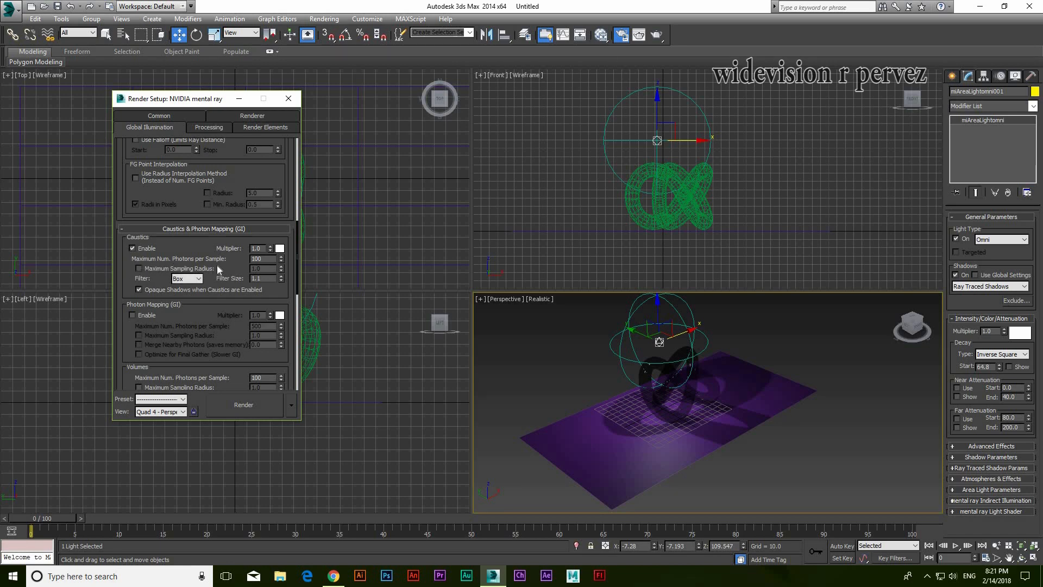
click(138, 269)
- Enable Photon Mapping (GI) and let all objects generate and receive GI and caustics
drag(194, 253, 215, 181)
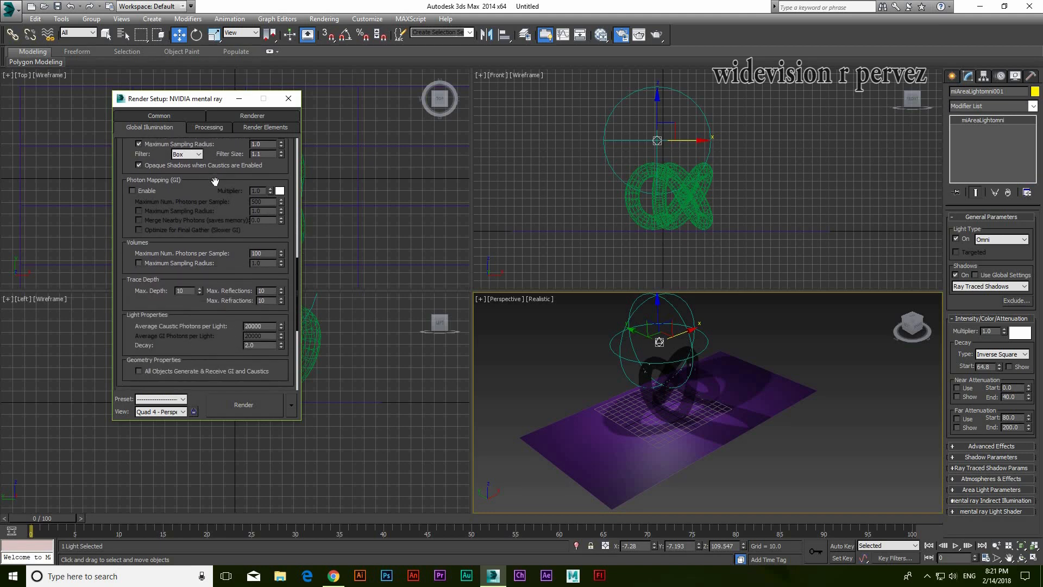
click(132, 191)
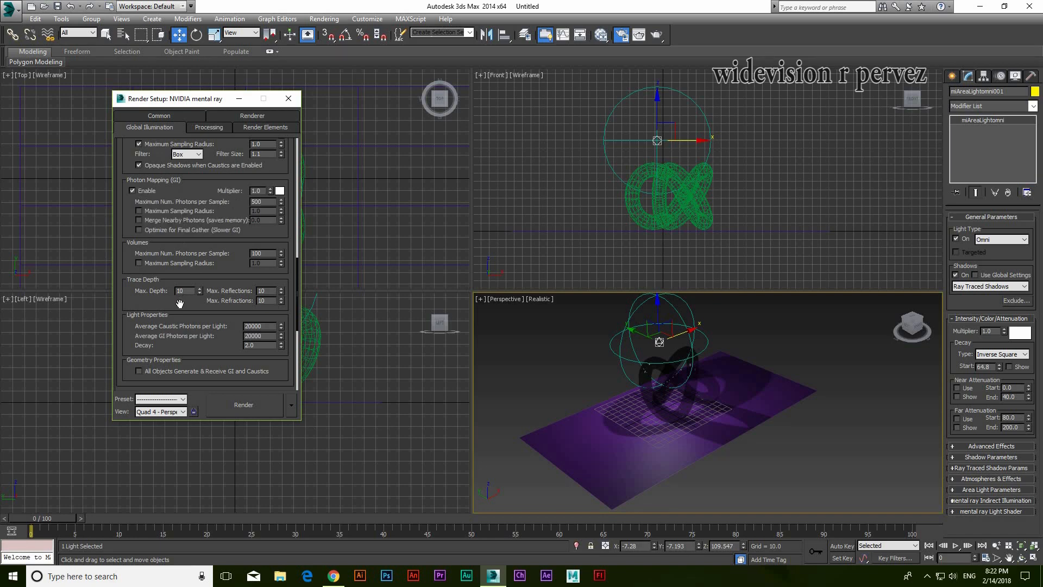
scroll(190, 267, down, 3)
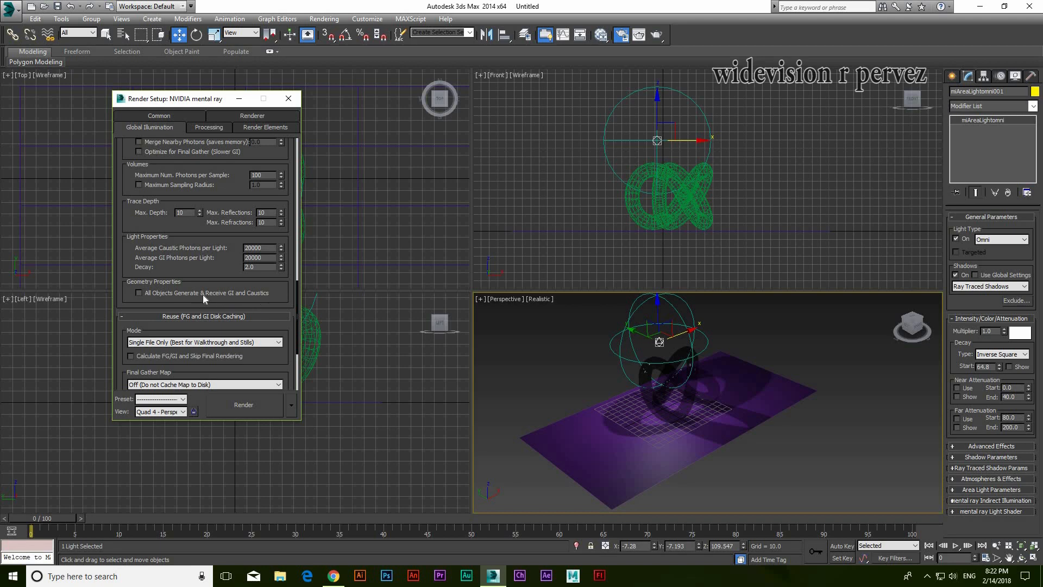
click(139, 293)
- Turn on Generate Caustics in the omni light's mental ray object properties
mouse_move(706, 376)
middle_down()
mouse_move(733, 403)
mouse_move(717, 379)
middle_up()
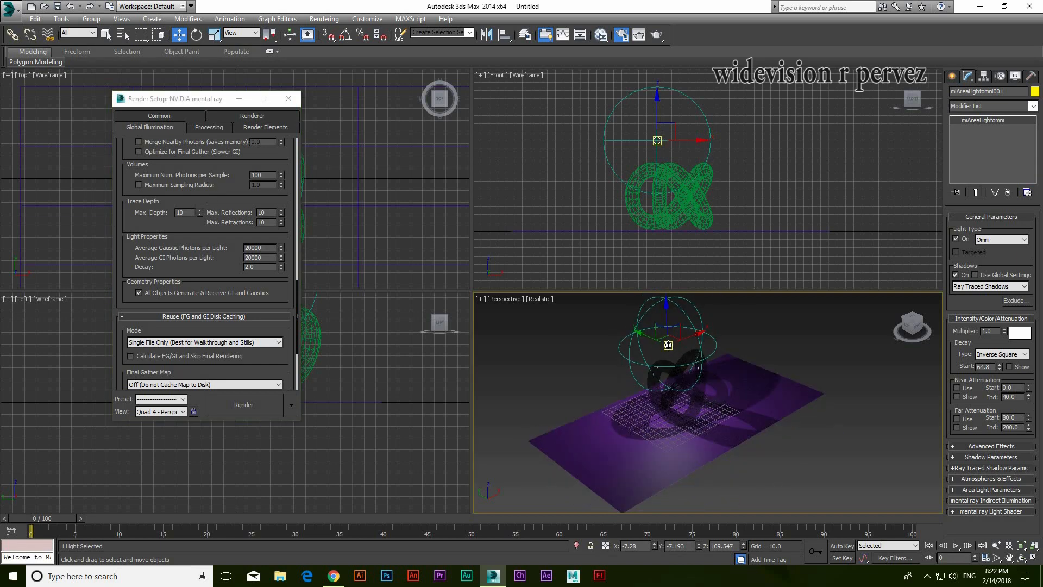
right_click(668, 346)
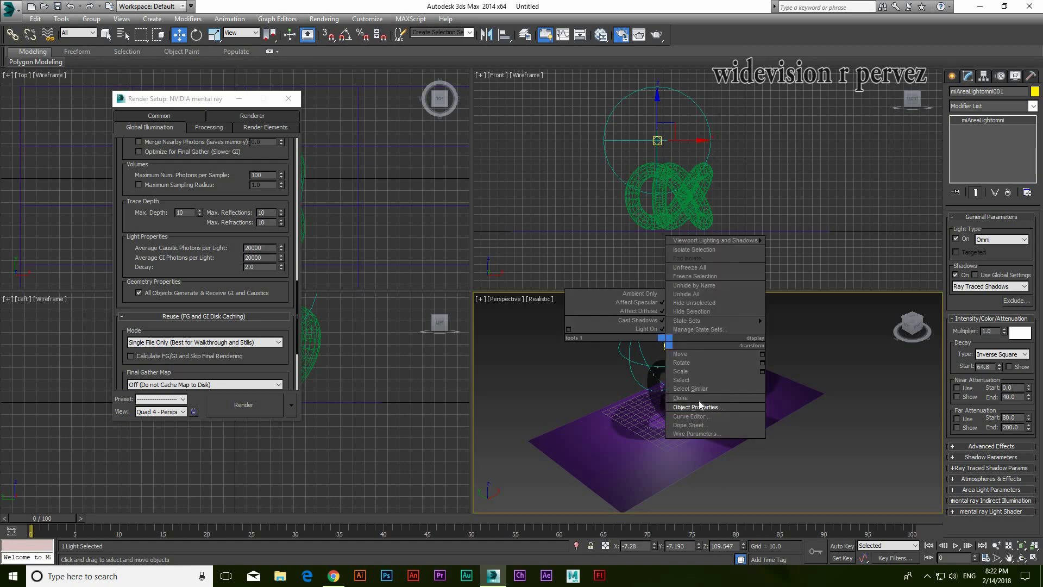
click(700, 406)
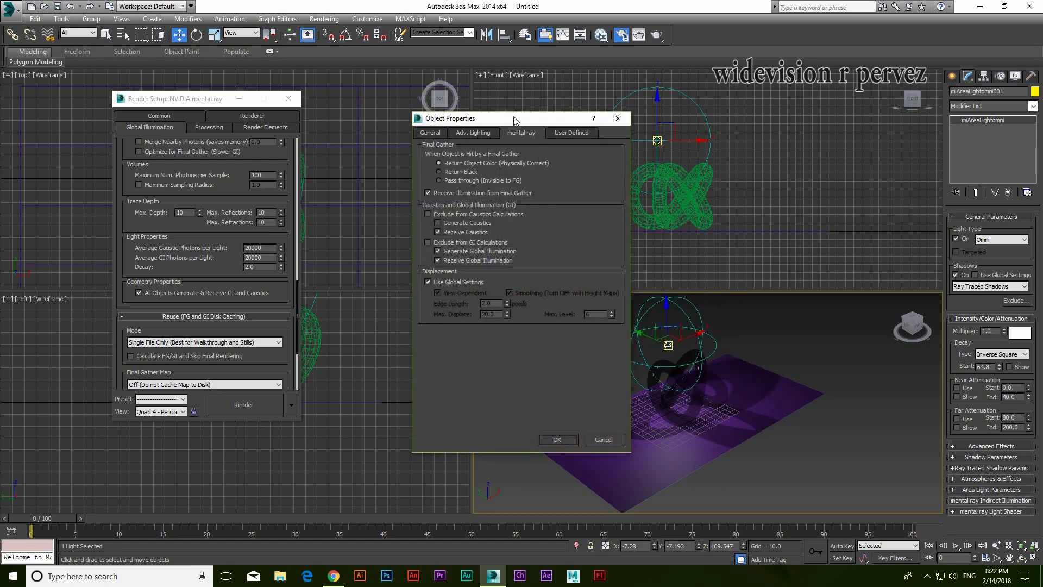
drag(514, 117, 457, 107)
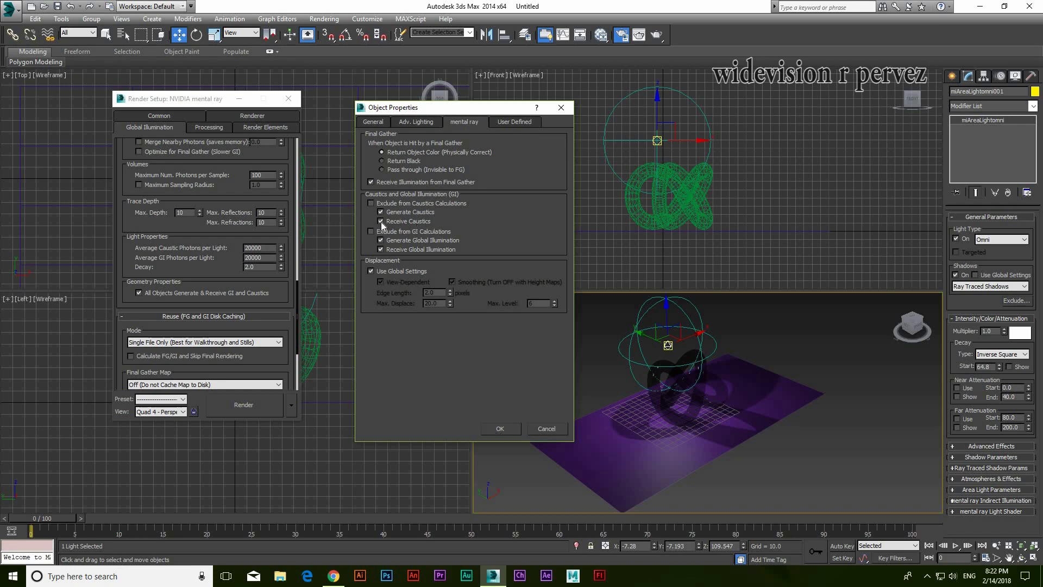
click(500, 429)
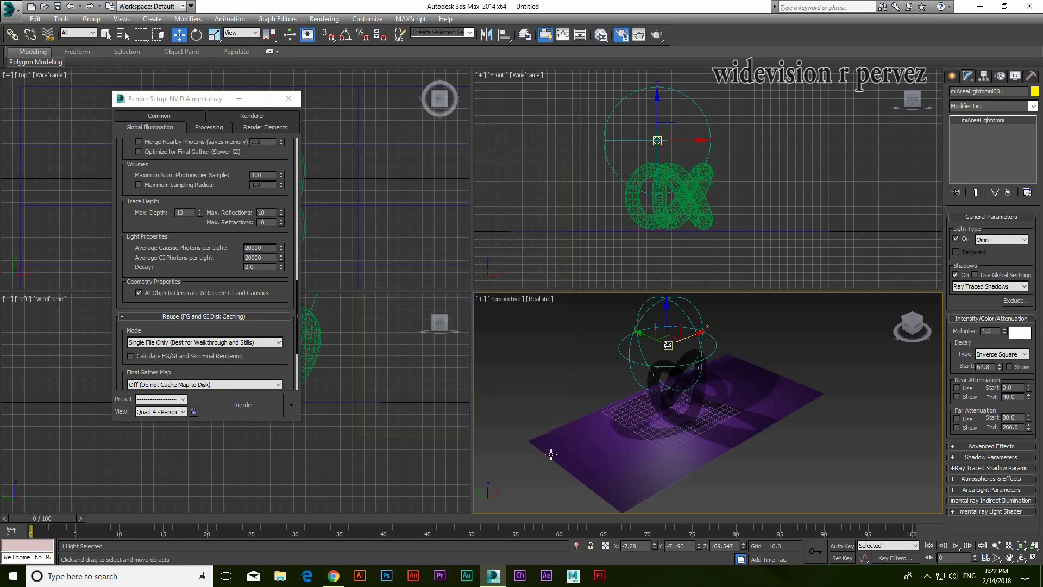
- Turn on Generate Caustics in the torus knot's mental ray object properties
click(667, 412)
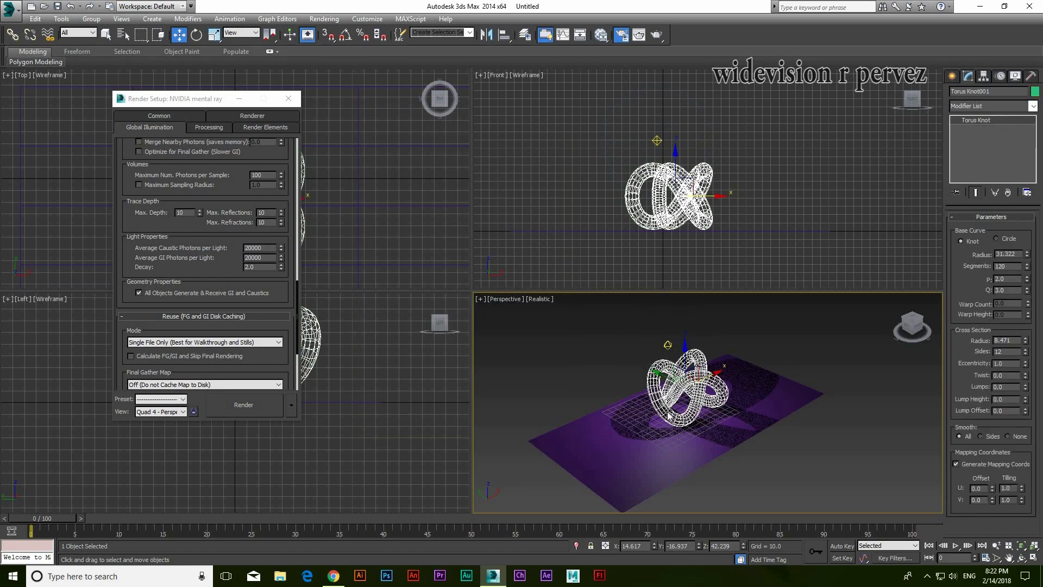
right_click(667, 413)
click(701, 474)
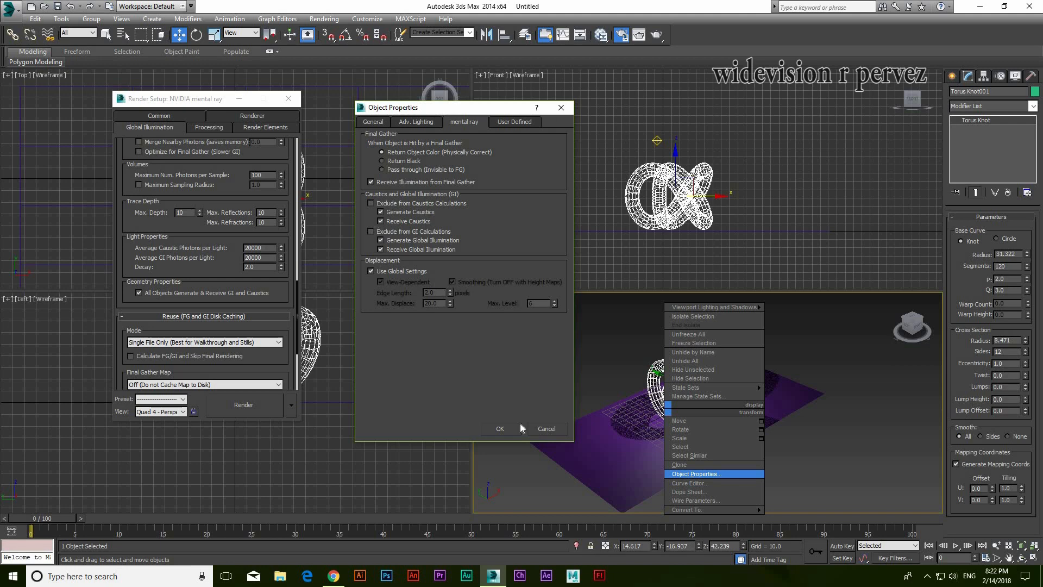
click(501, 429)
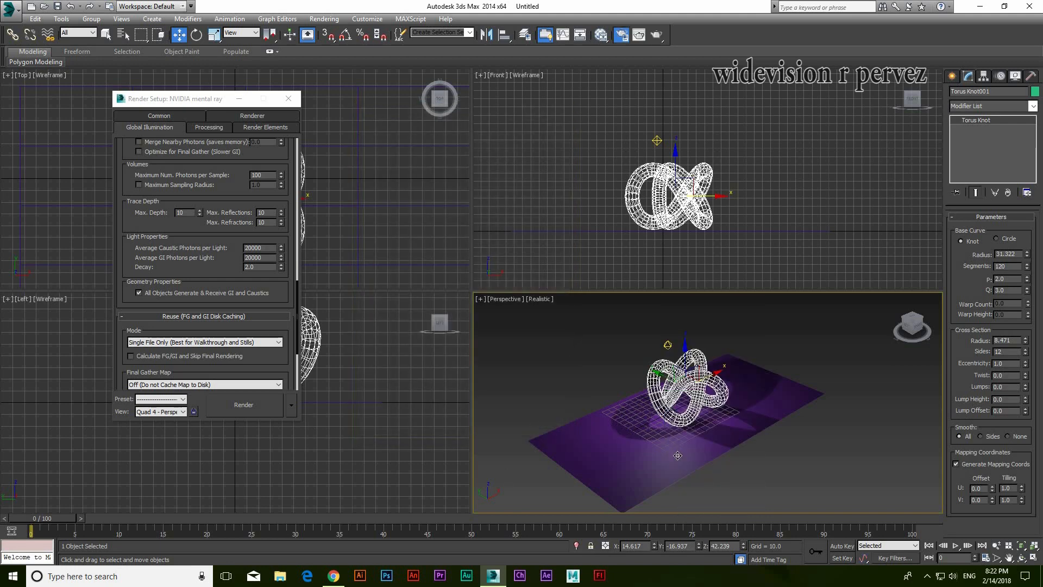
- Check the caustics and GI options in the plane's mental ray object properties and accept them
click(673, 439)
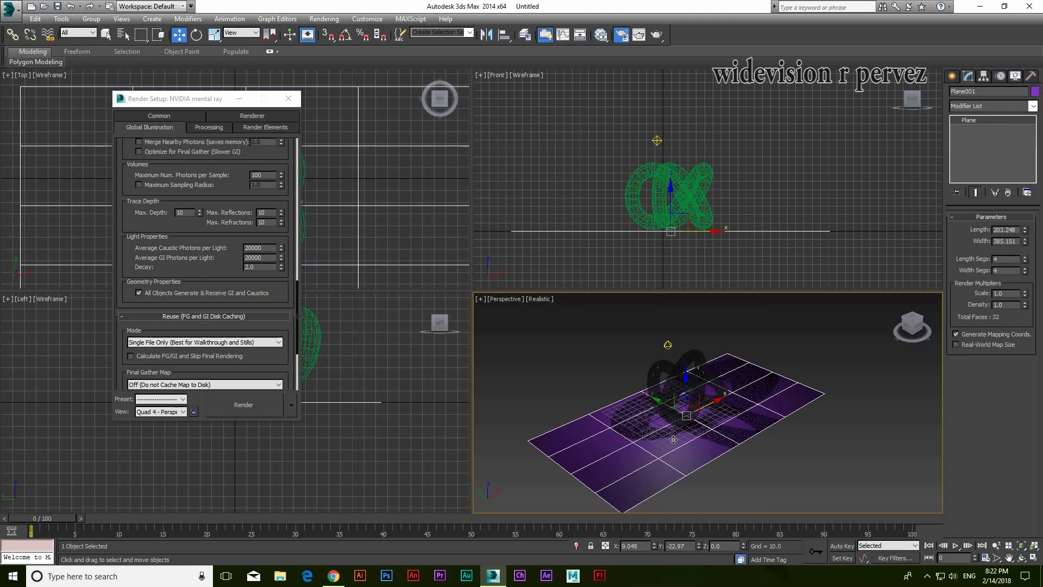
right_click(671, 467)
click(701, 529)
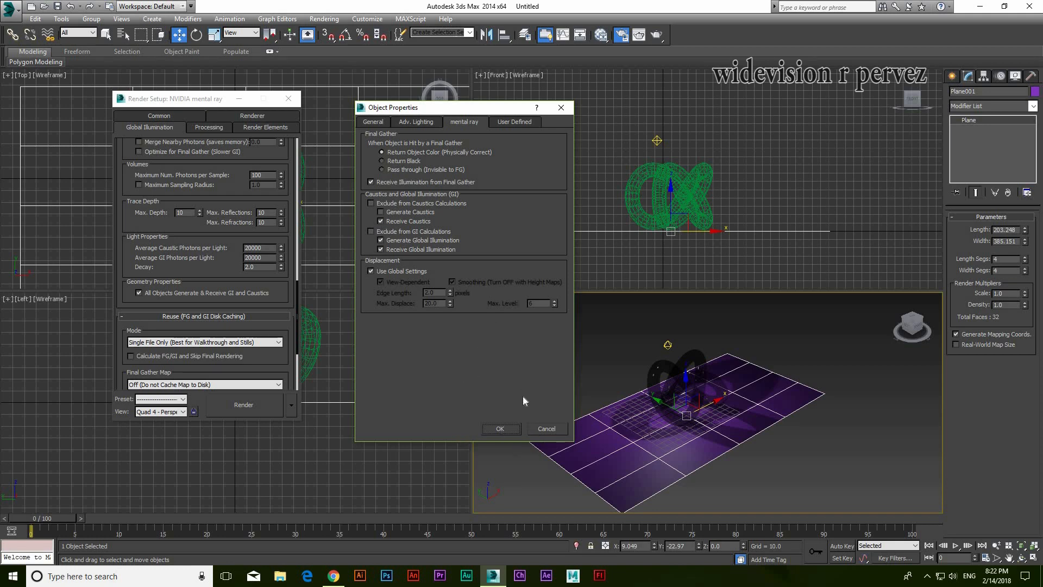
click(500, 429)
- Render the perspective view and inspect the torus knot and its shadow up close in the rendered frame
middle_drag(836, 420, 841, 419)
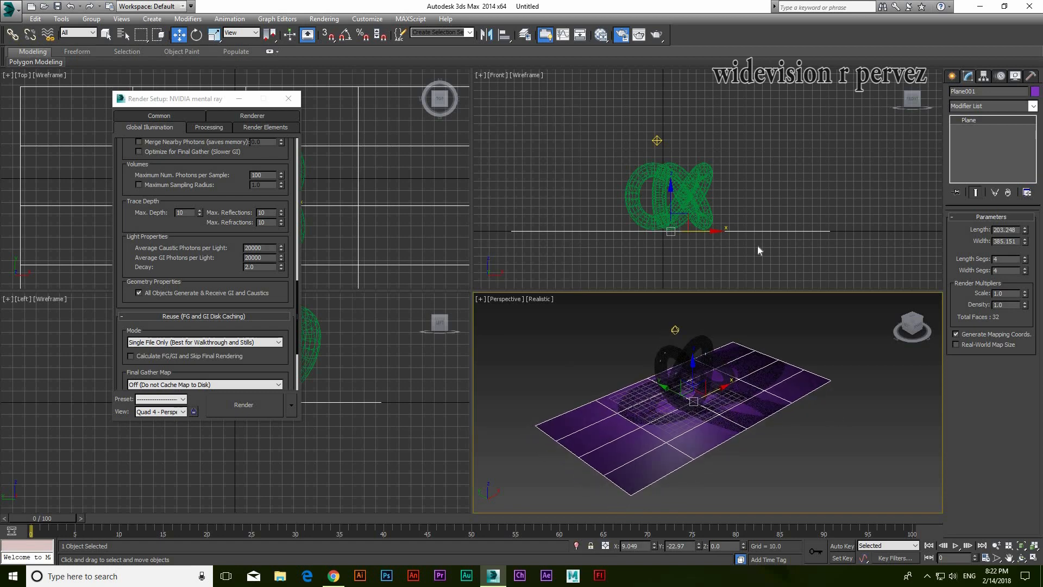
click(657, 35)
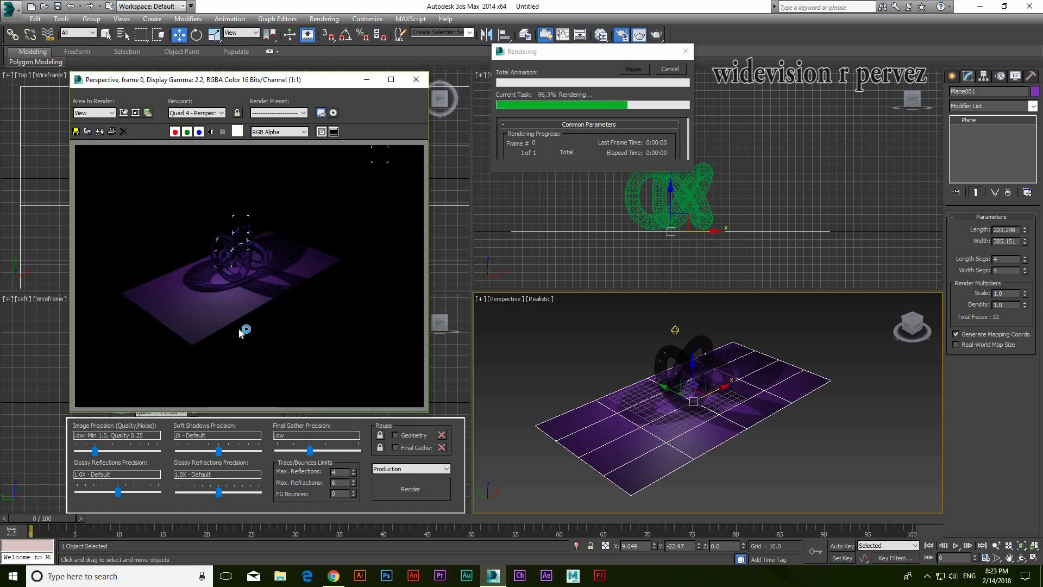
scroll(252, 305, up, 3)
scroll(348, 358, down, 1)
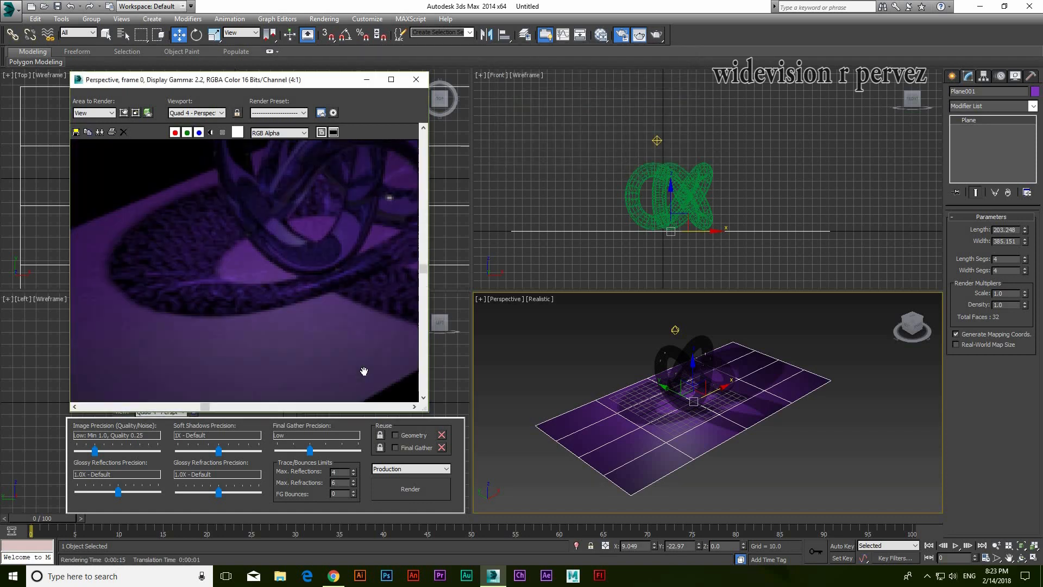
scroll(328, 330, down, 1)
middle_drag(272, 328, 250, 323)
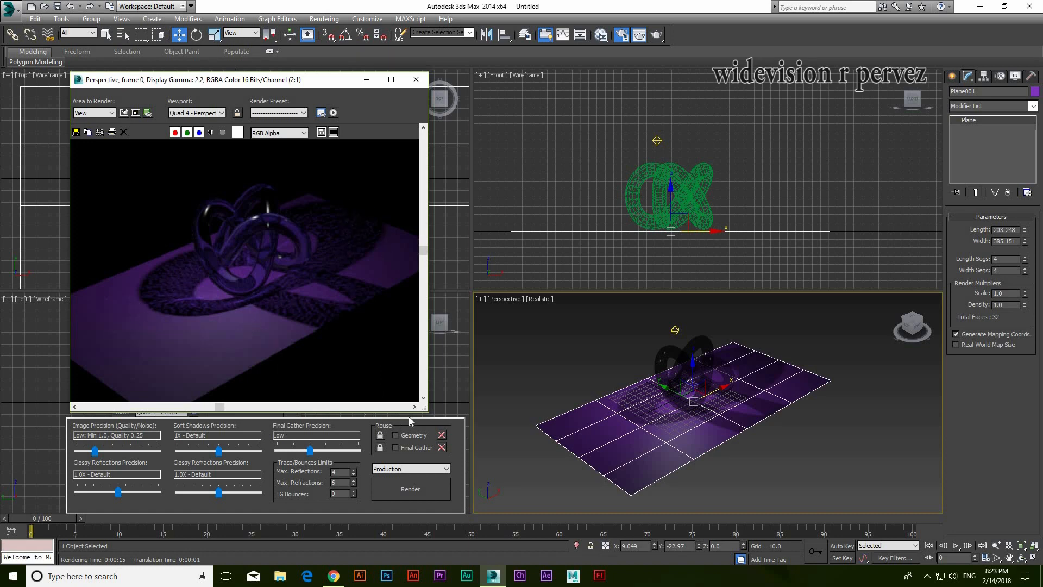
click(416, 80)
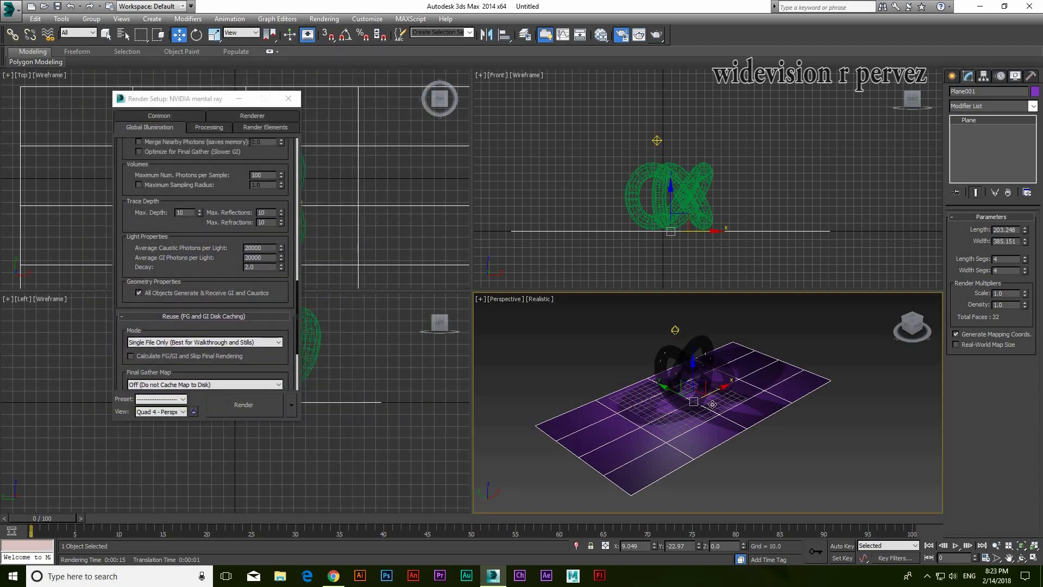
- Frame the torus knot closer in the perspective view and render it again, keeping the render settings accessible
scroll(712, 404, up, 5)
mouse_move(759, 430)
middle_down()
mouse_move(762, 442)
mouse_move(773, 434)
middle_up()
click(657, 35)
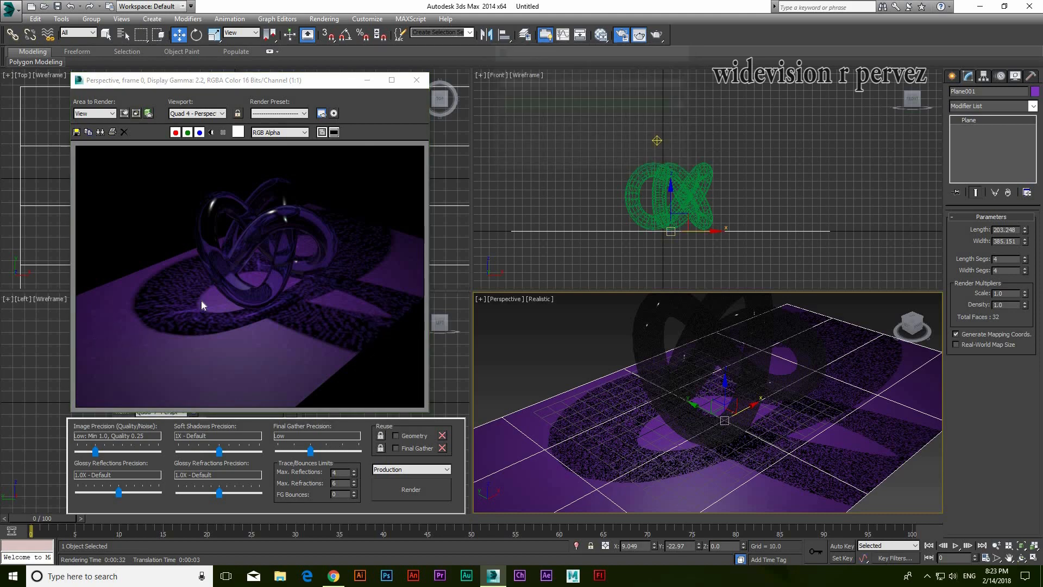
drag(304, 81, 645, 64)
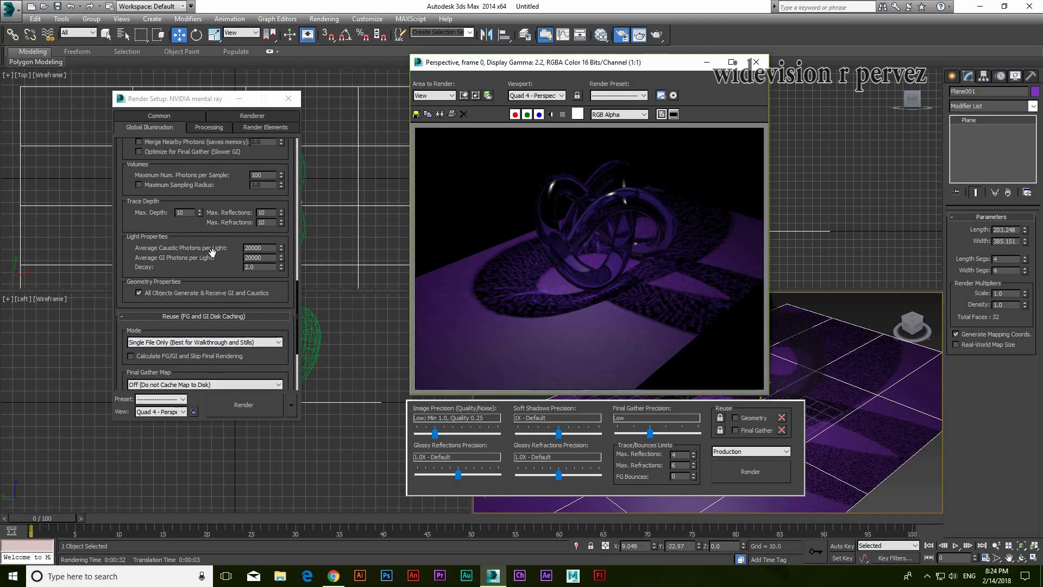
- Set the average caustic photons per light to 200000 and render the perspective view again
click(260, 248)
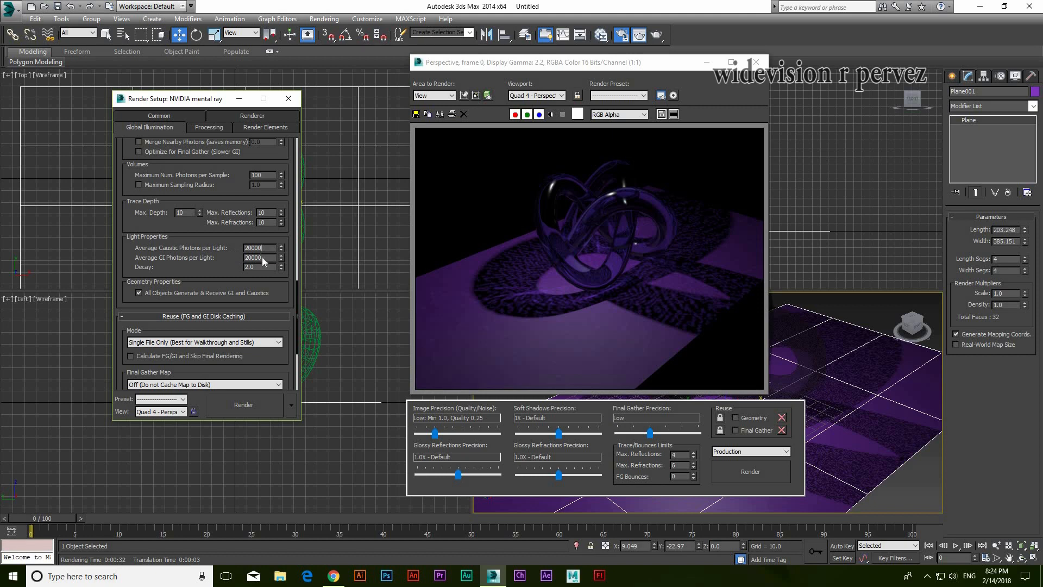
text(0)
key(Return)
click(751, 472)
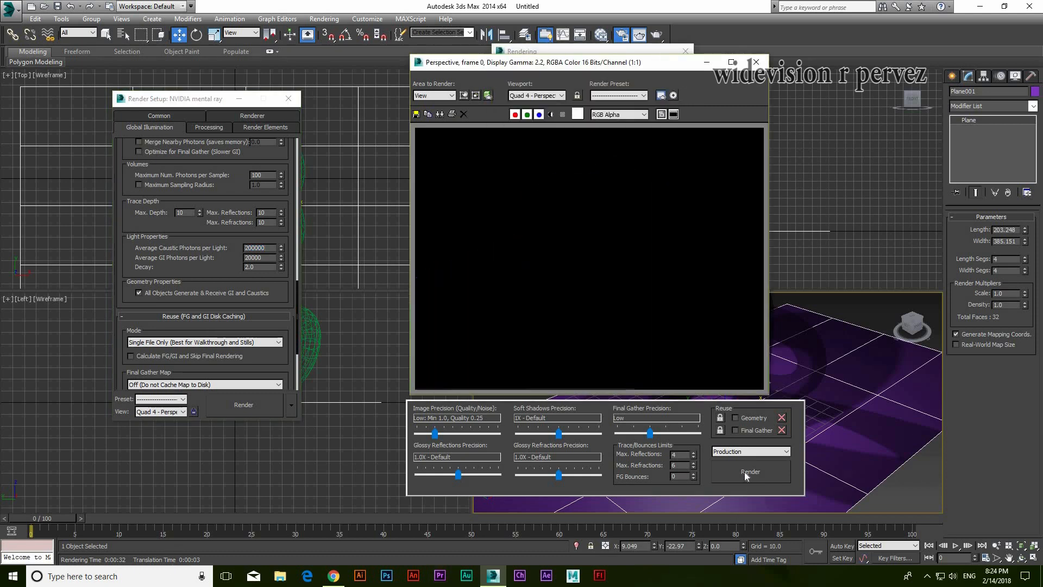
drag(677, 63, 518, 57)
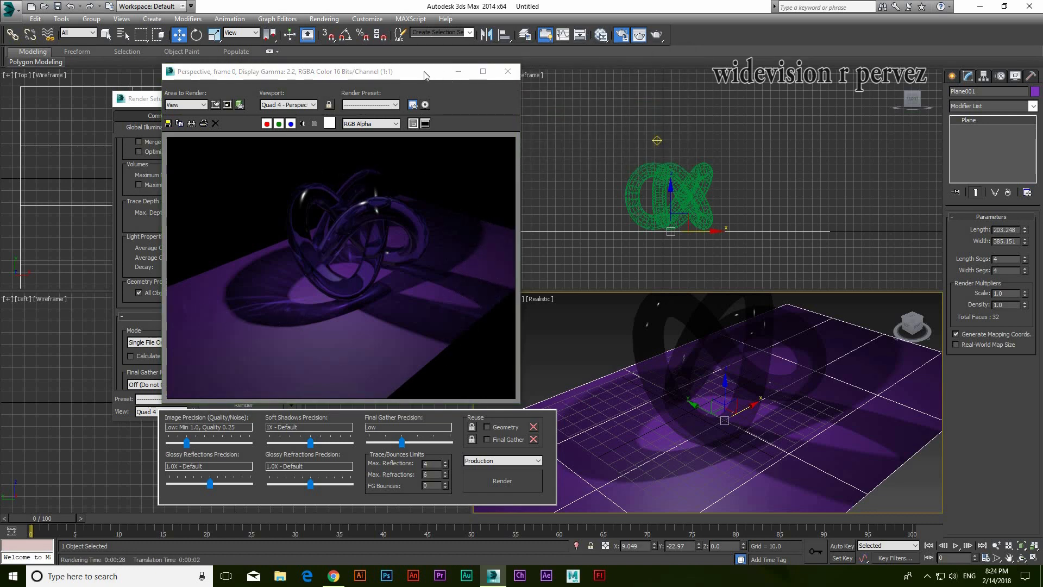
drag(423, 71, 696, 97)
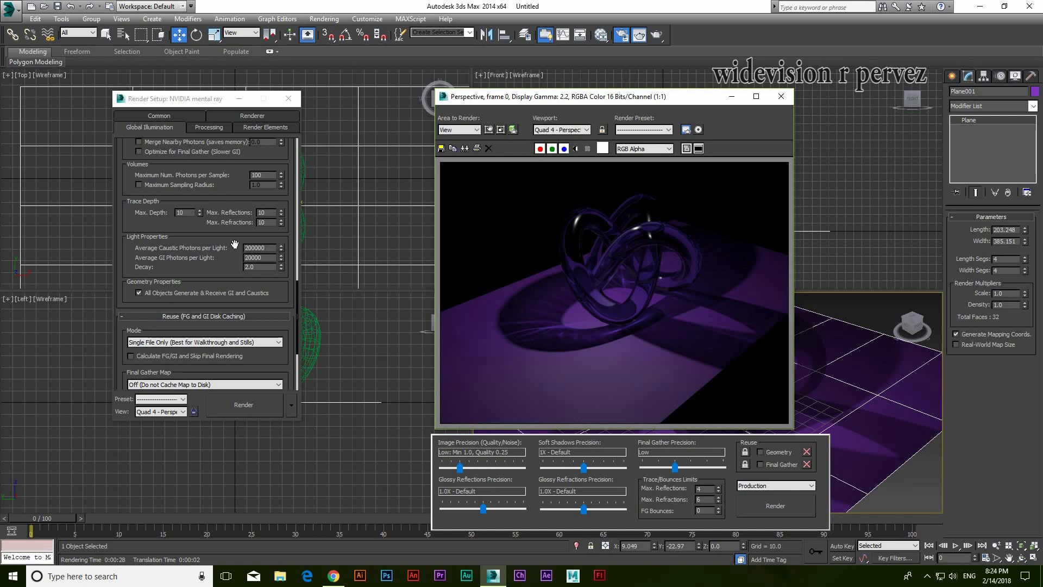
- Raise the Photon Mapping (GI) multiplier to 7.3 and render the perspective view again
scroll(242, 197, up, 3)
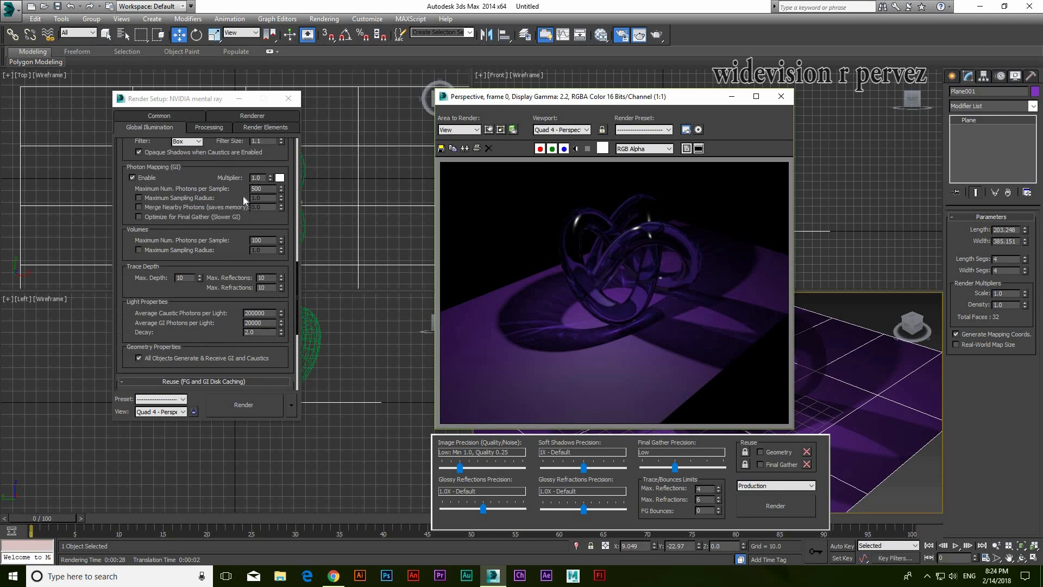
drag(270, 180, 270, 140)
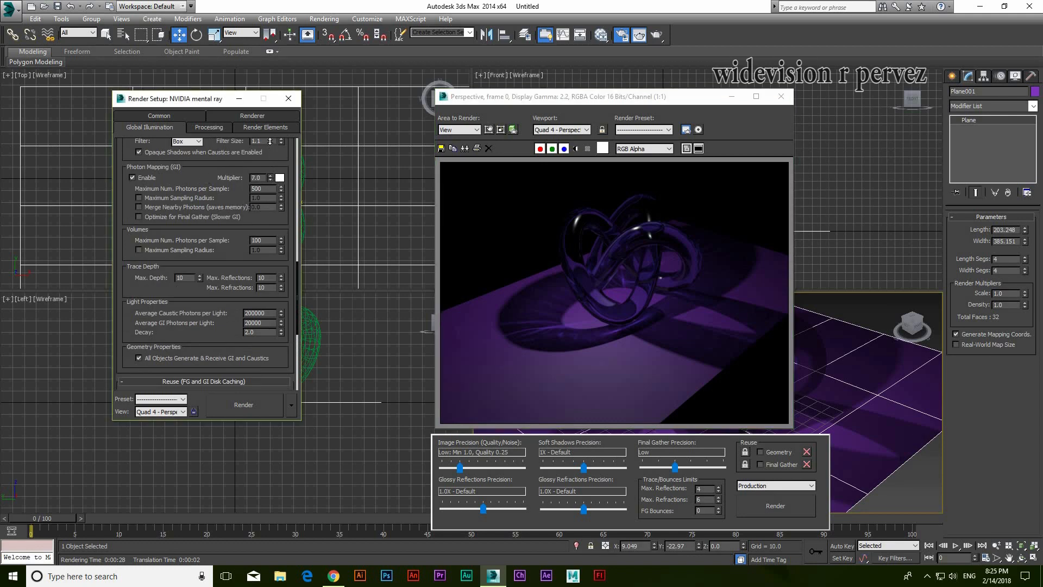
click(767, 506)
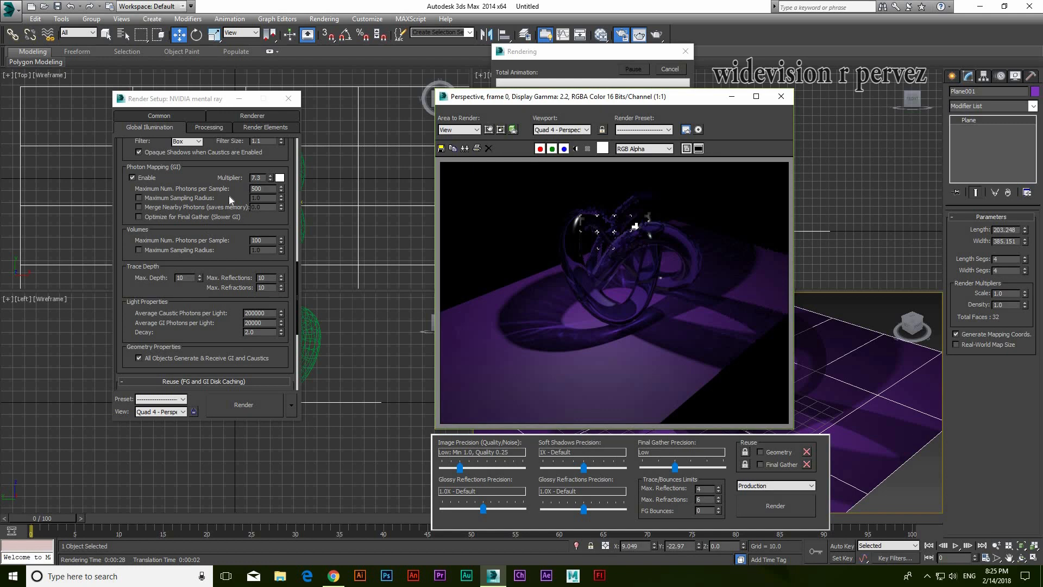
- Set the Caustics multiplier to 10.0 and render the perspective view to examine the caustics on the plane
drag(210, 172, 215, 249)
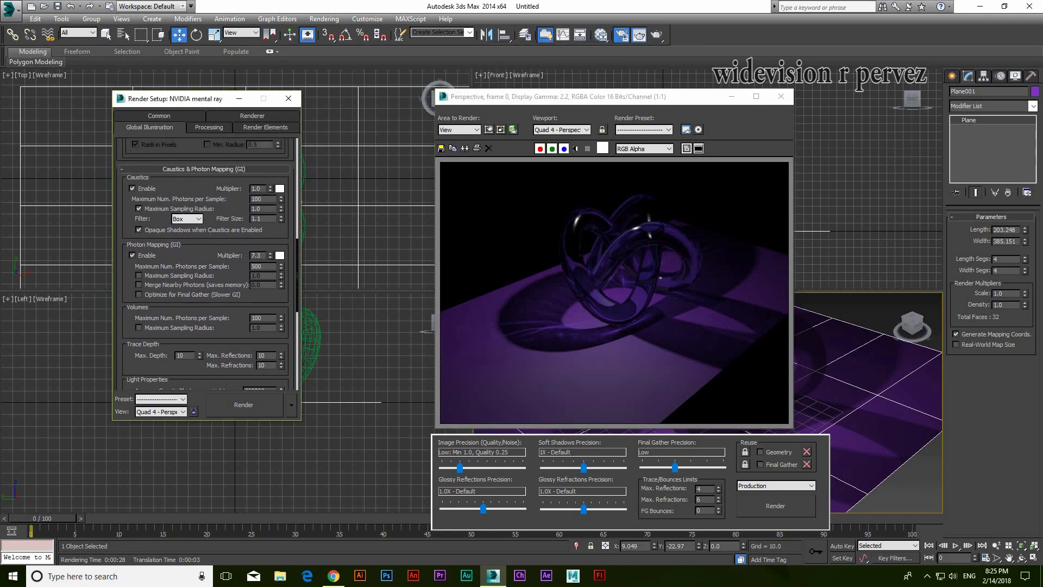
key(BackSpace)
key(BackSpace)
key(Return)
click(768, 507)
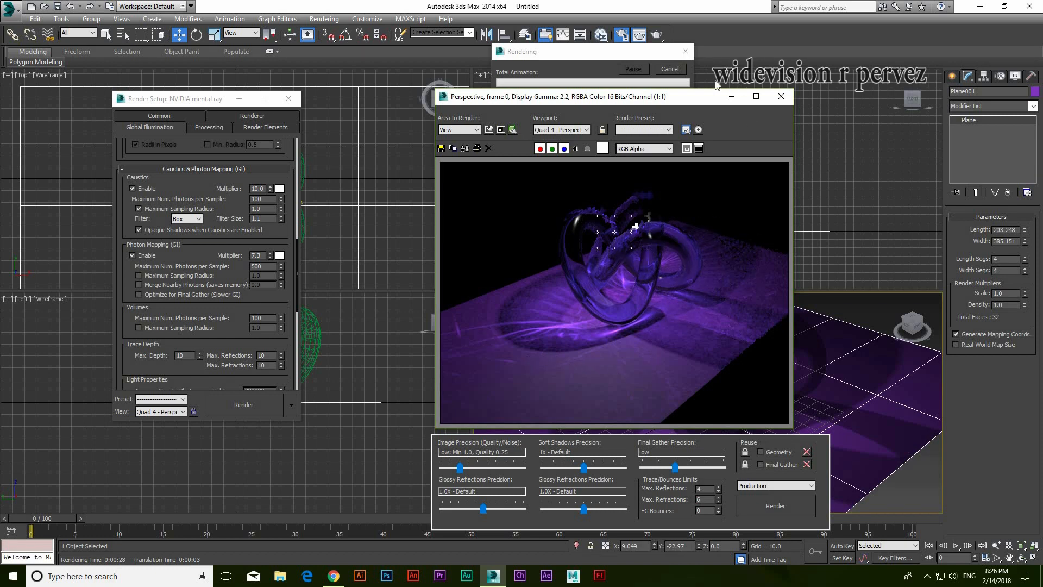
drag(699, 96, 501, 66)
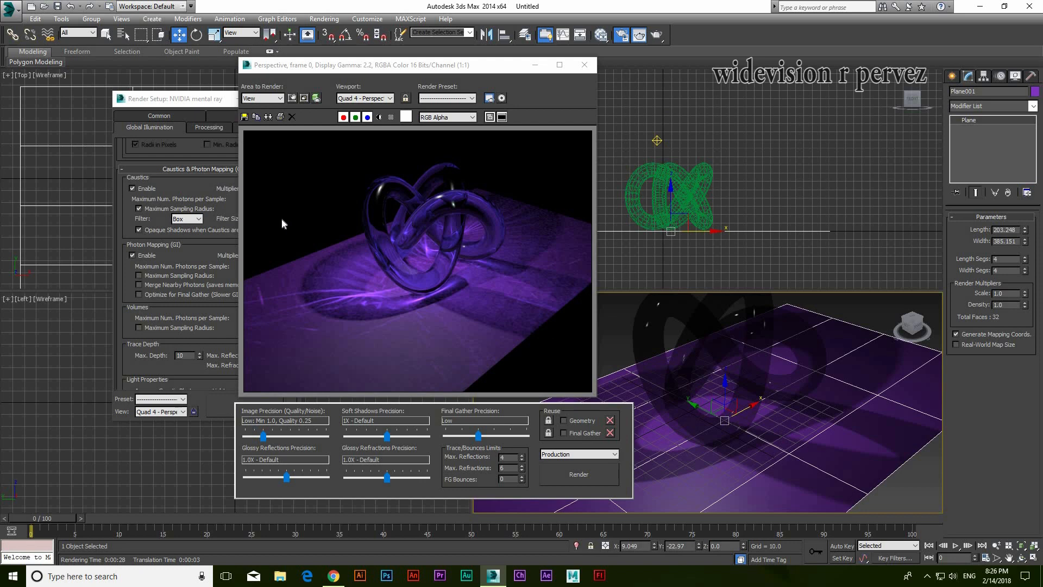
drag(492, 67, 297, 81)
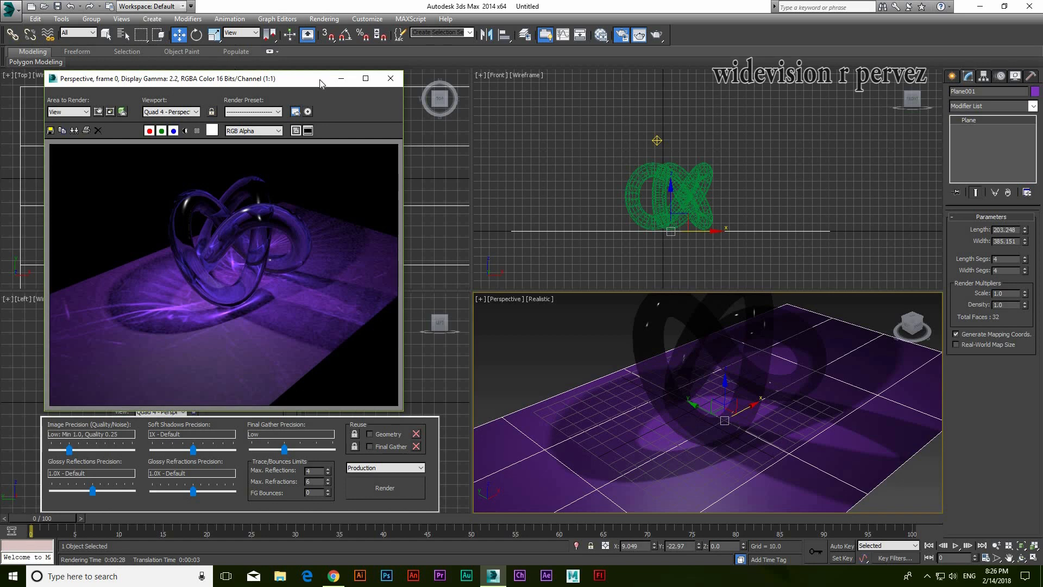